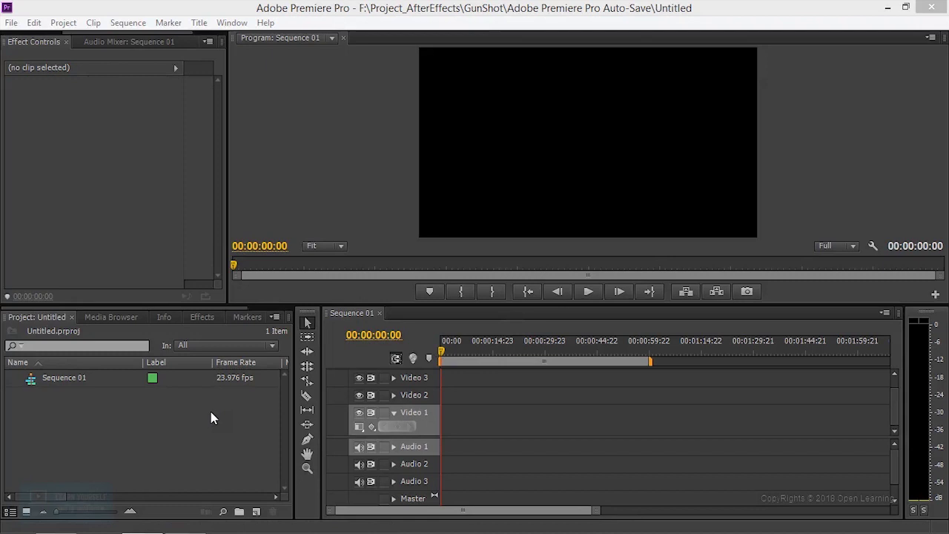
left_click(85, 421)
double_click(84, 426)
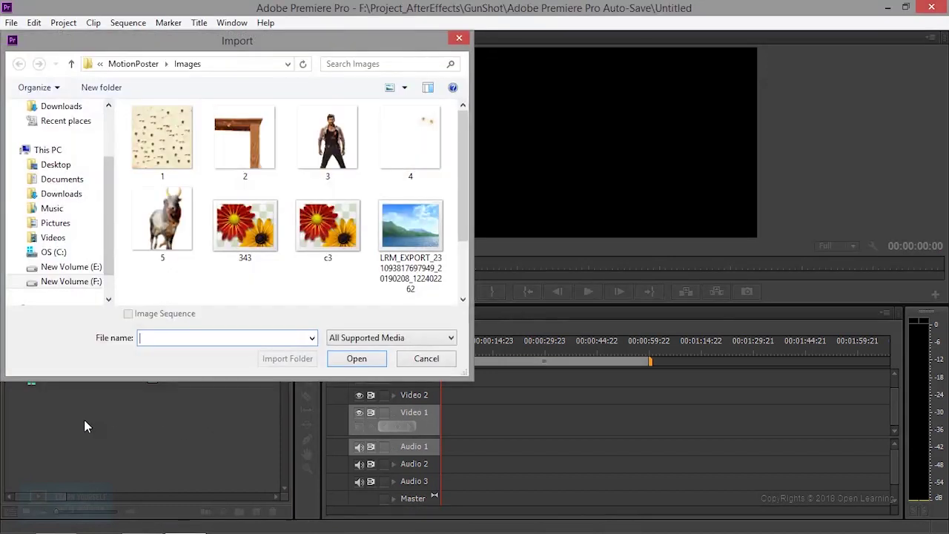
left_click(130, 65)
left_click(116, 66)
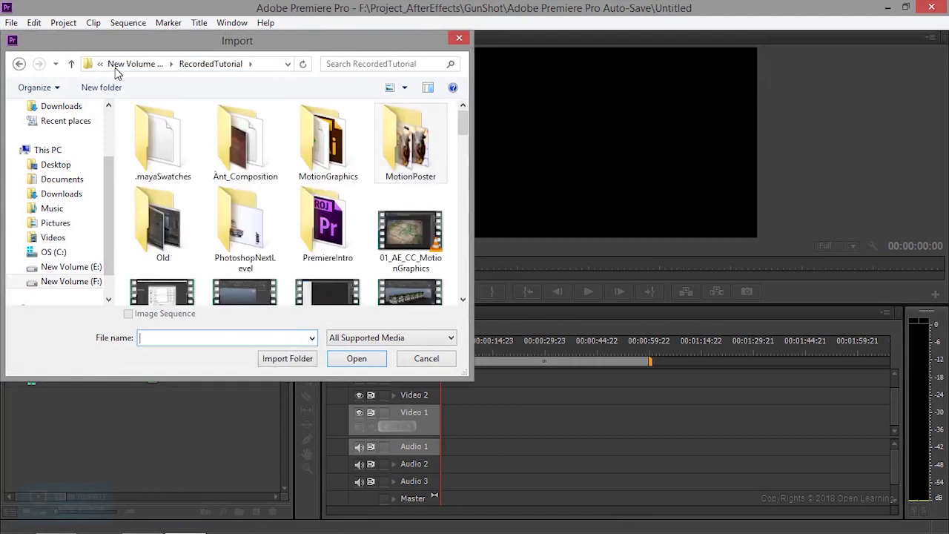
left_click(167, 166)
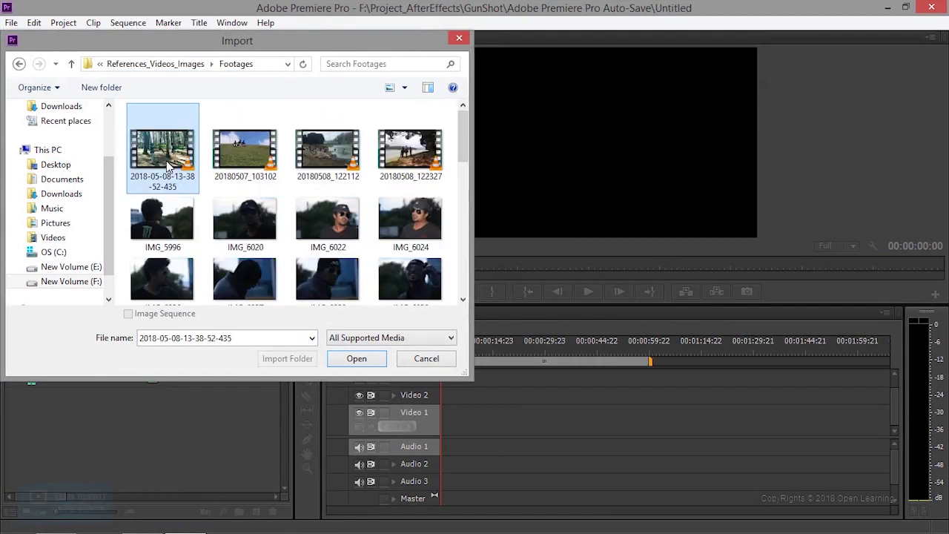
left_click(363, 358)
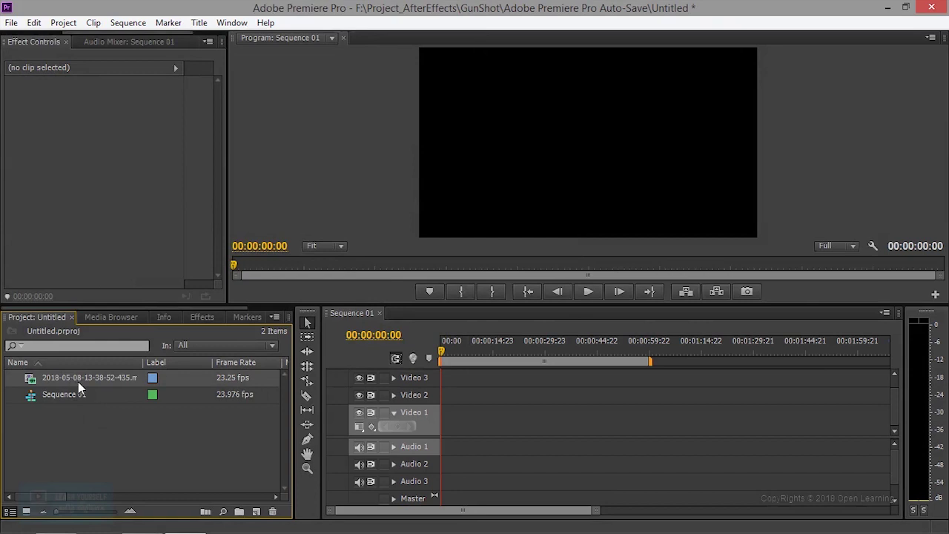
Drop the forest clip onto Video 1 and Audio 1, matching the sequence to 23.25 fps
left_click_drag(78, 379, 467, 479)
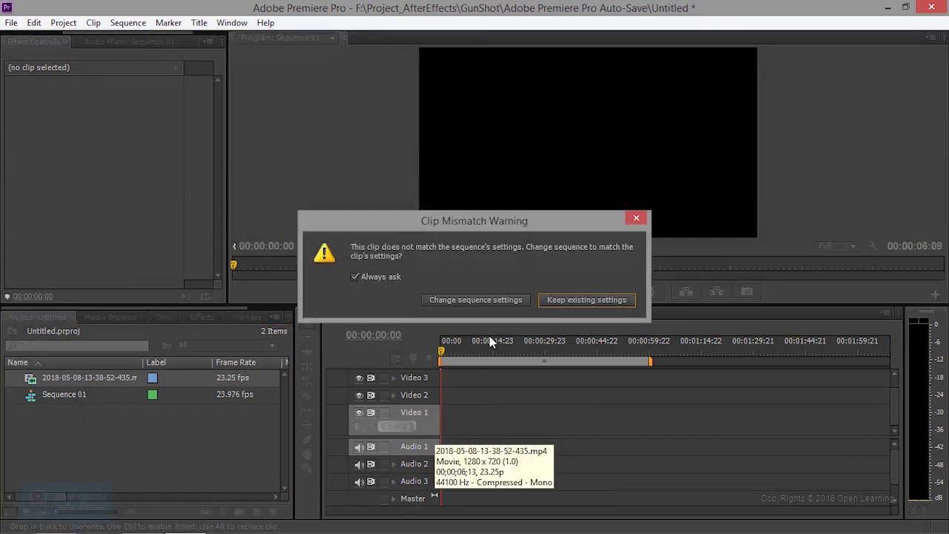
left_click(488, 301)
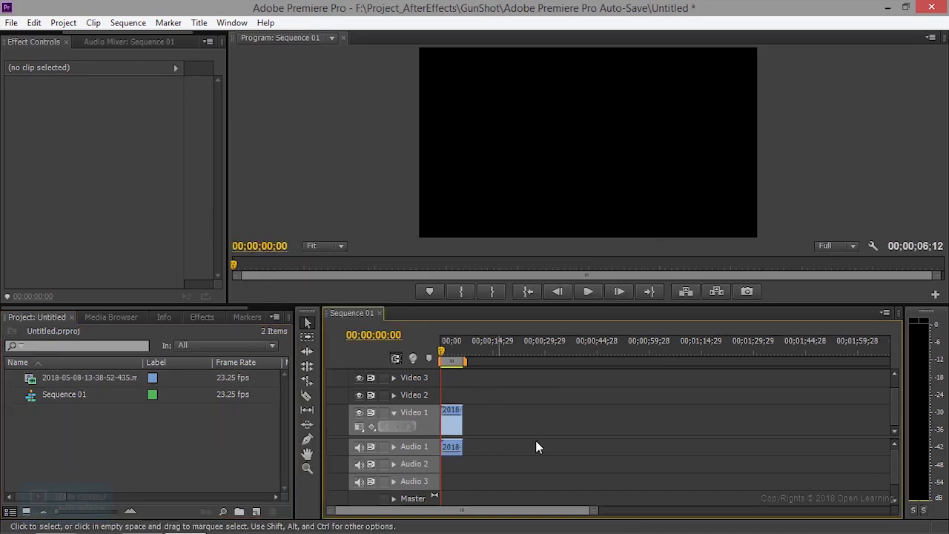
left_click_drag(595, 512, 507, 512)
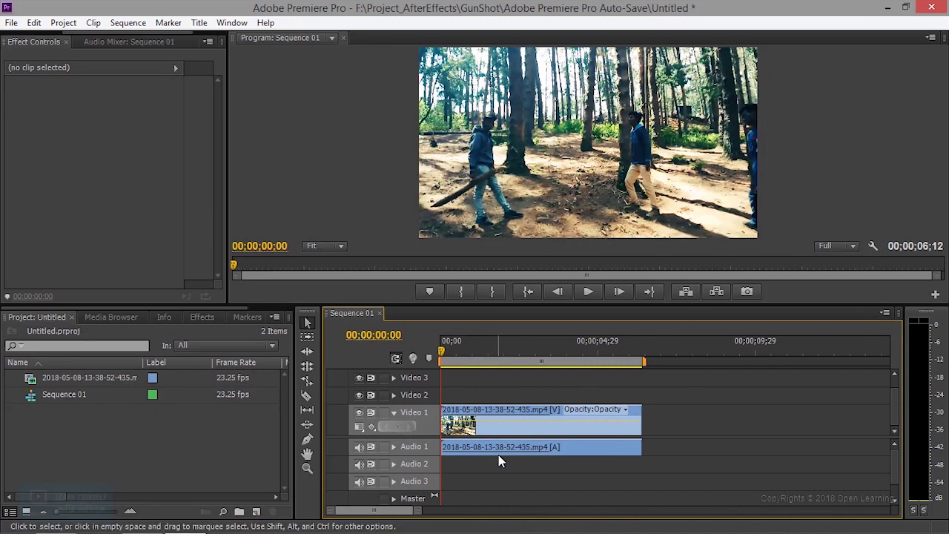
right_click(504, 412)
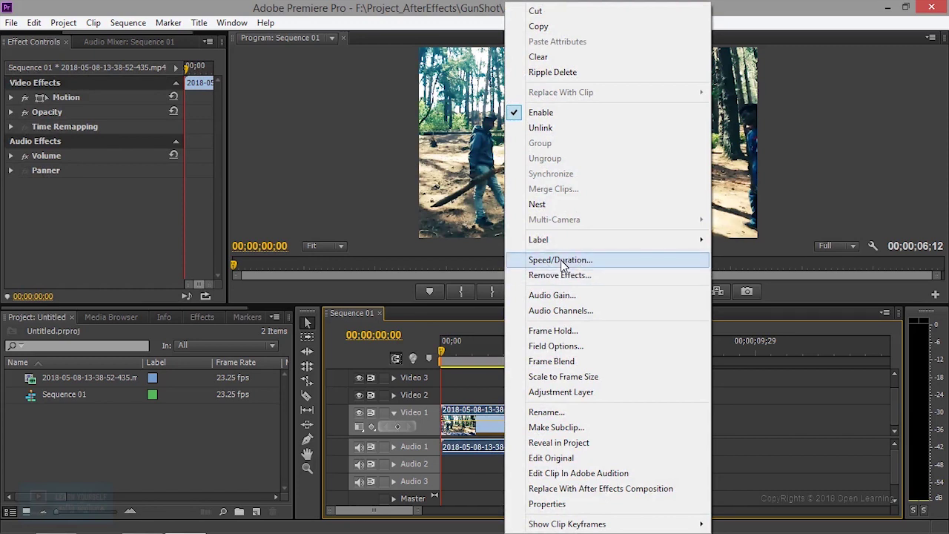
left_click(586, 257)
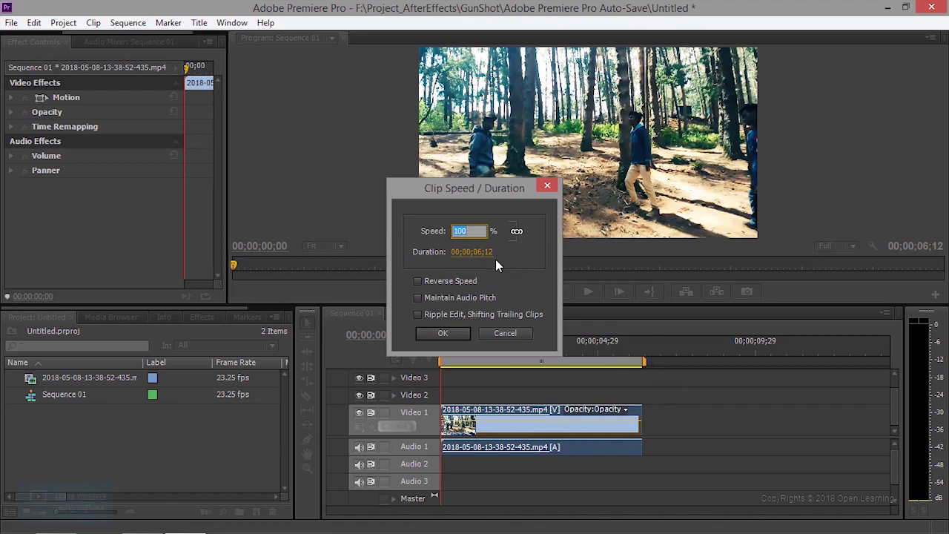
left_click(525, 335)
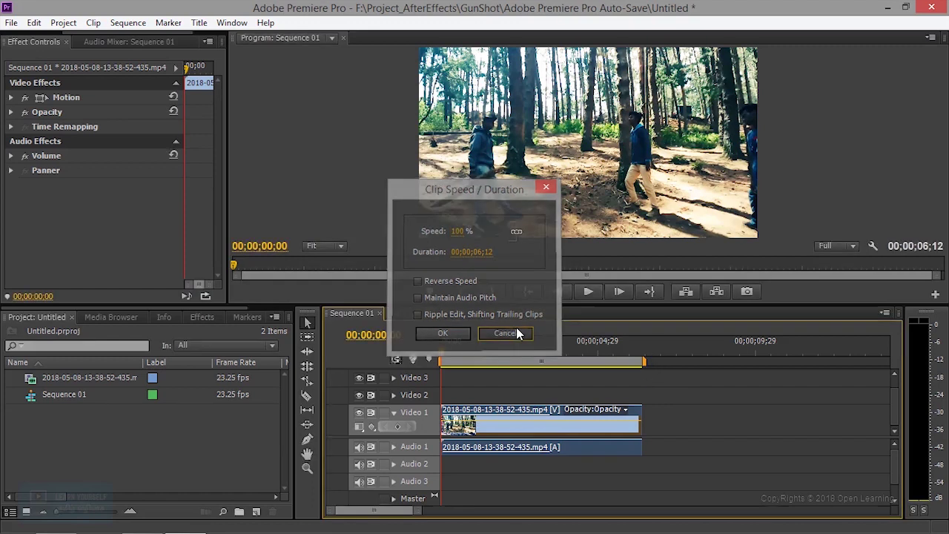
mouse_move(444, 357)
left_mouse_down()
mouse_move(464, 352)
mouse_move(442, 355)
left_mouse_up()
left_click(583, 292)
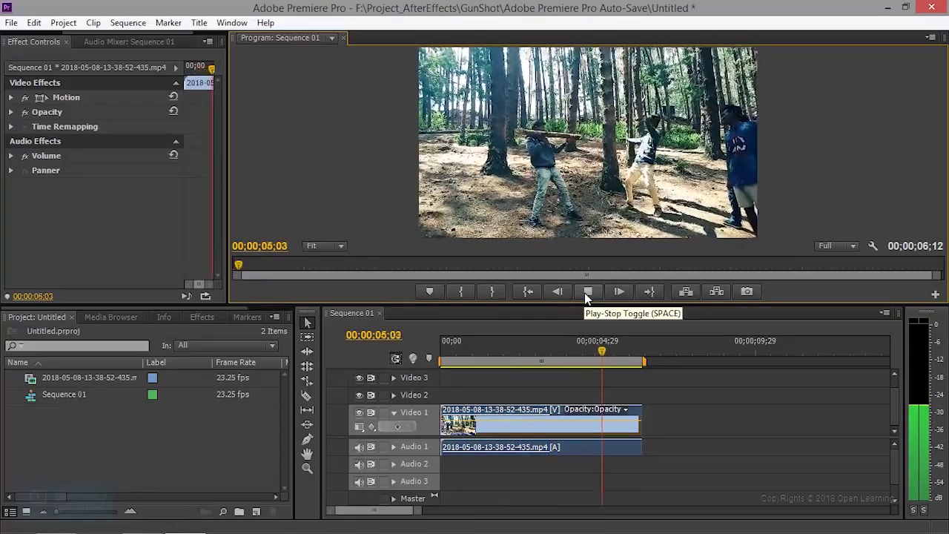
key("Home")
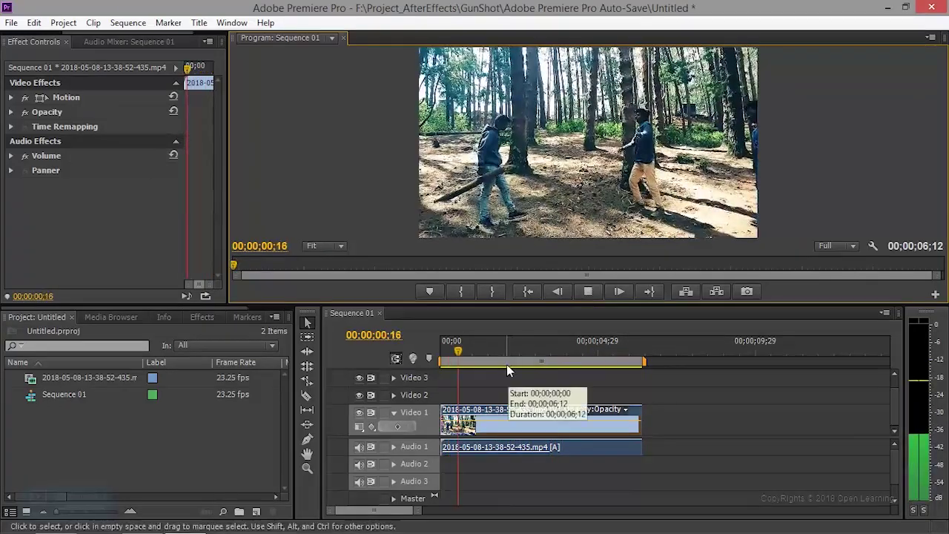
left_click(585, 295)
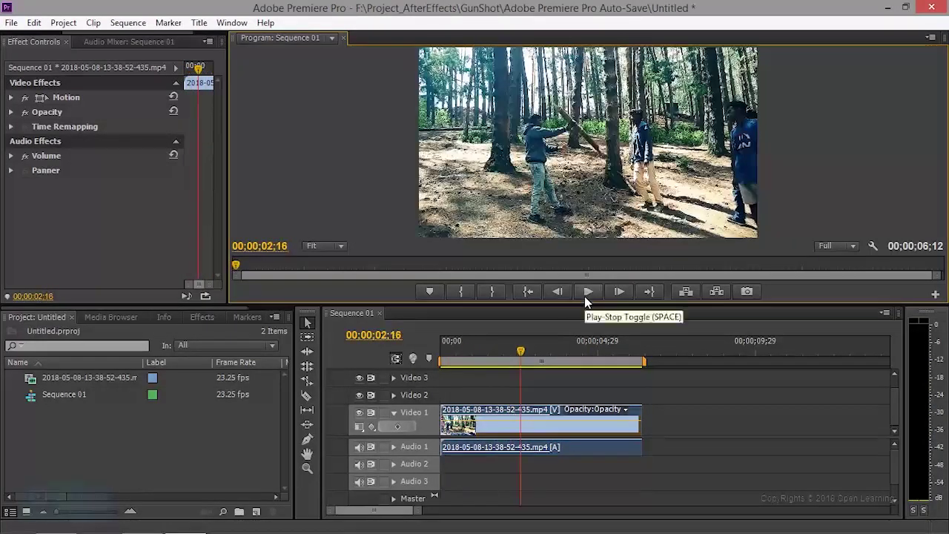
left_click_drag(520, 356, 441, 363)
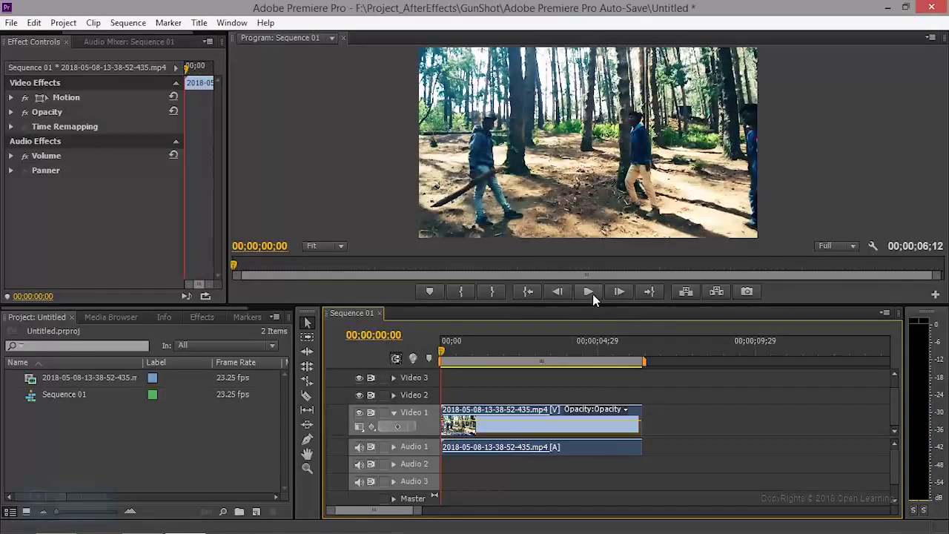
left_click(589, 292)
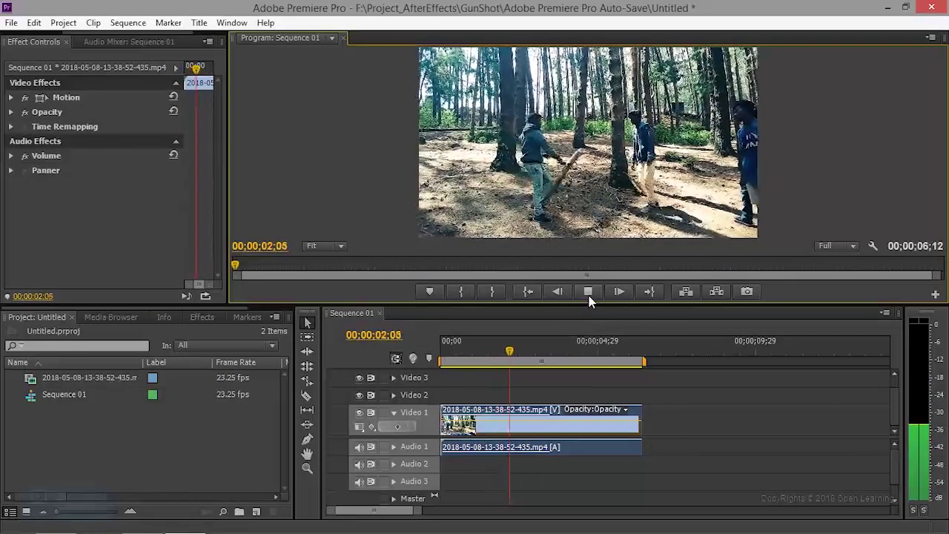
left_click(589, 294)
left_click(589, 294)
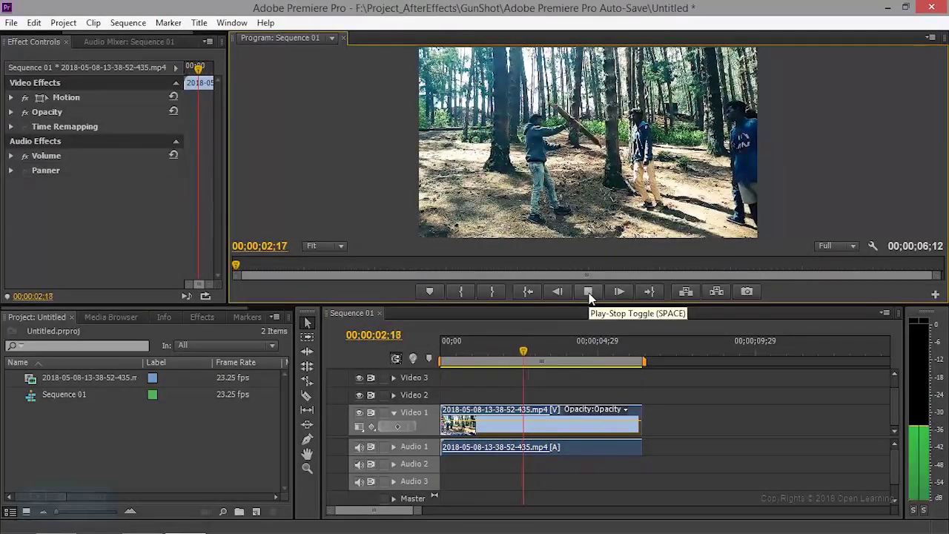
left_click(589, 294)
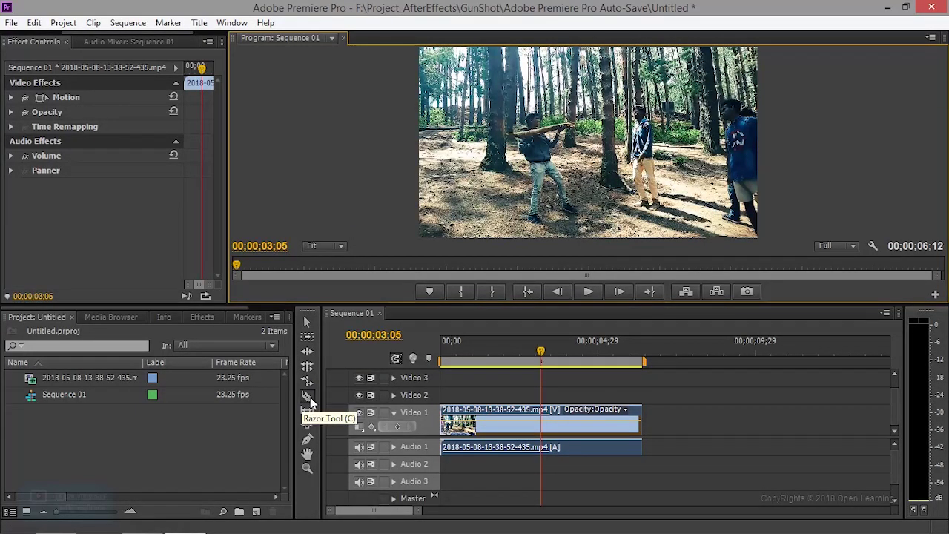
Razor the clip at 03;05, speed the first piece to 200%, and close the gap
left_click(307, 396)
left_click(540, 422)
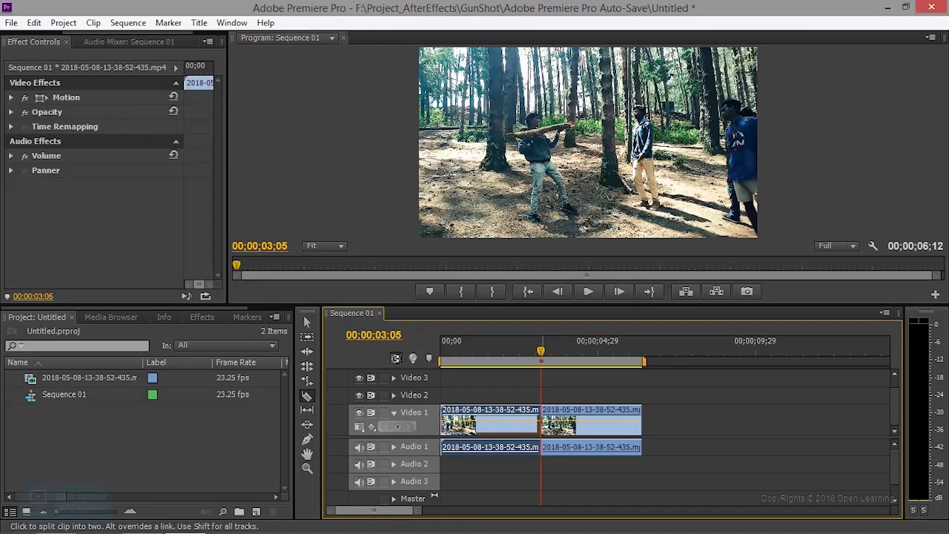
key("v")
right_click(493, 421)
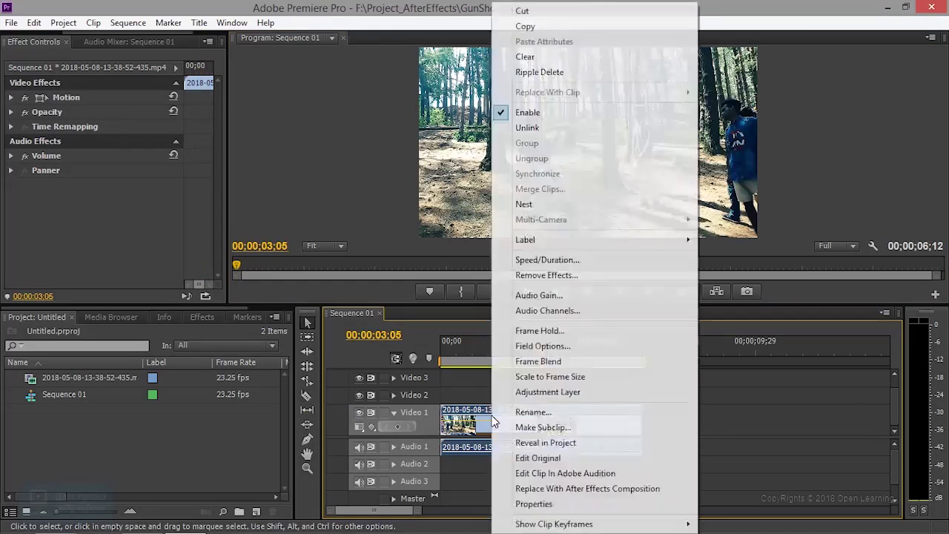
left_click(555, 263)
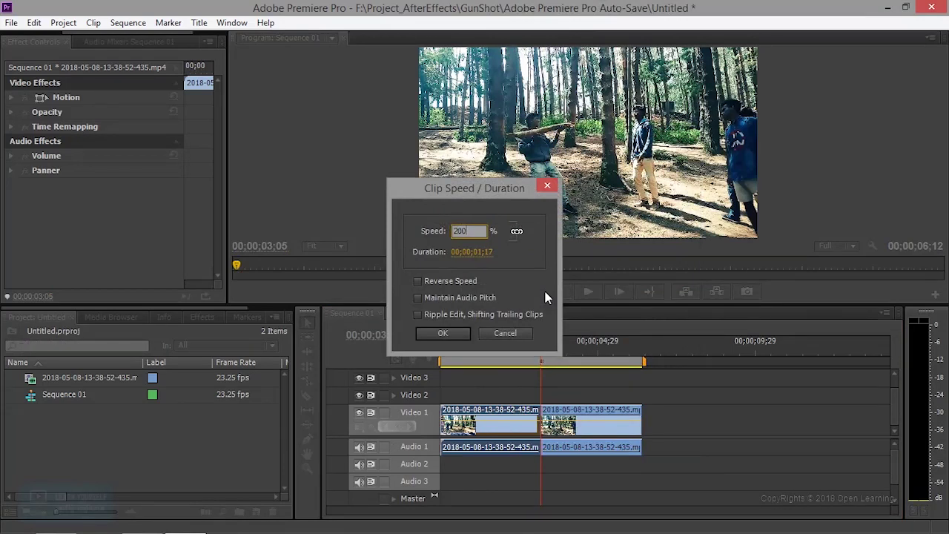
key("Return")
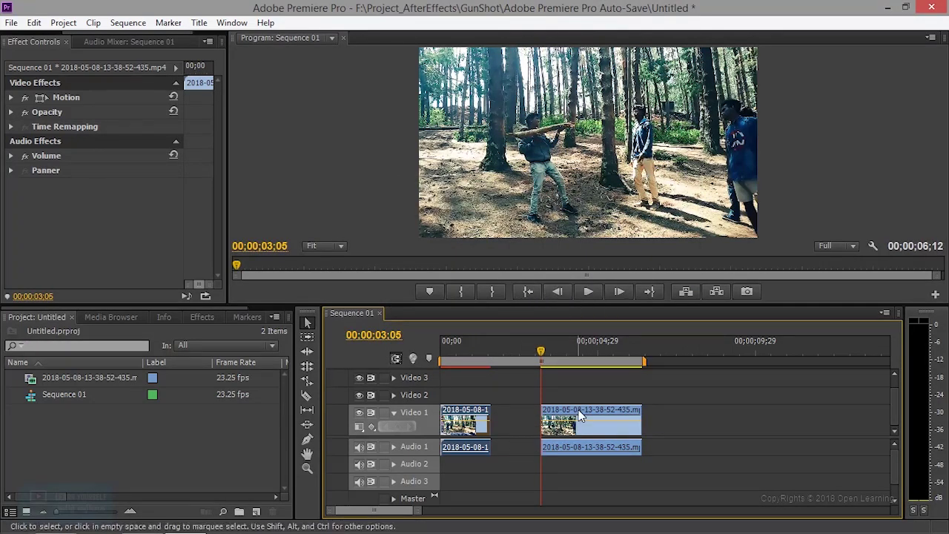
left_click_drag(578, 415, 528, 415)
Razor the second piece at 03;18 and slow the last piece to 25%
key("c")
left_click(553, 423)
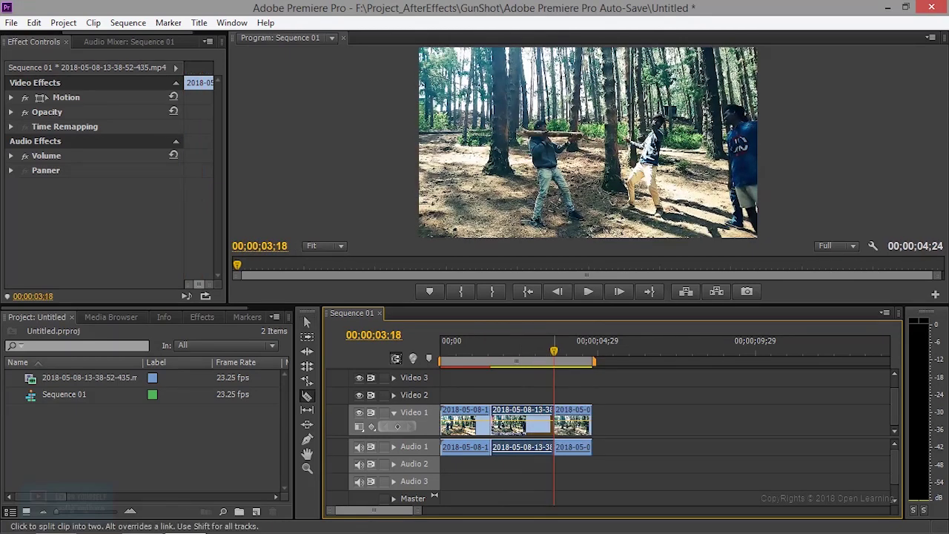
right_click(568, 421)
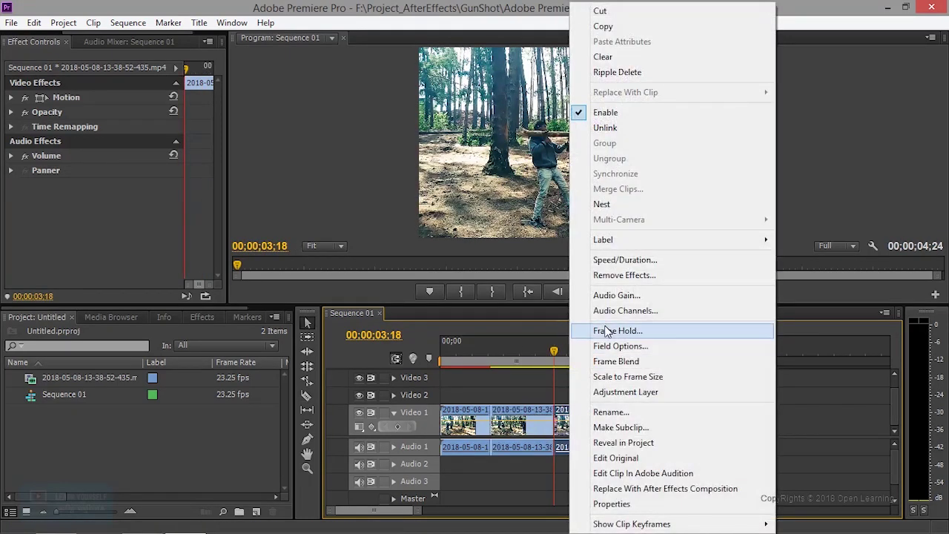
left_click(624, 260)
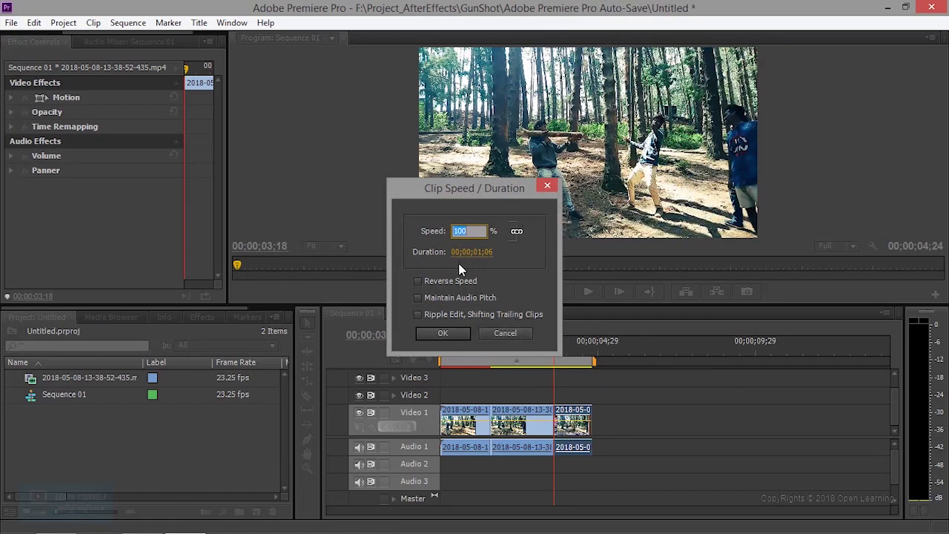
key("Return")
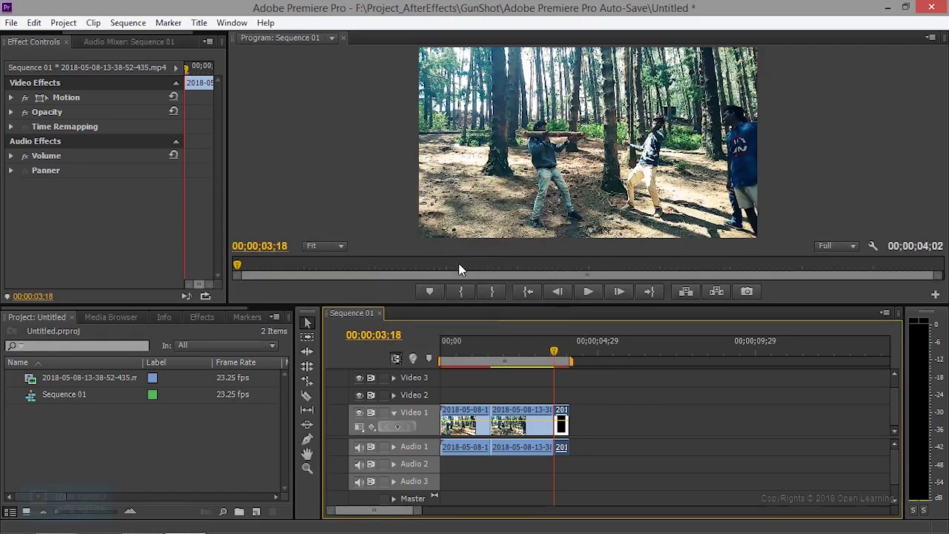
right_click(563, 423)
left_click(630, 260)
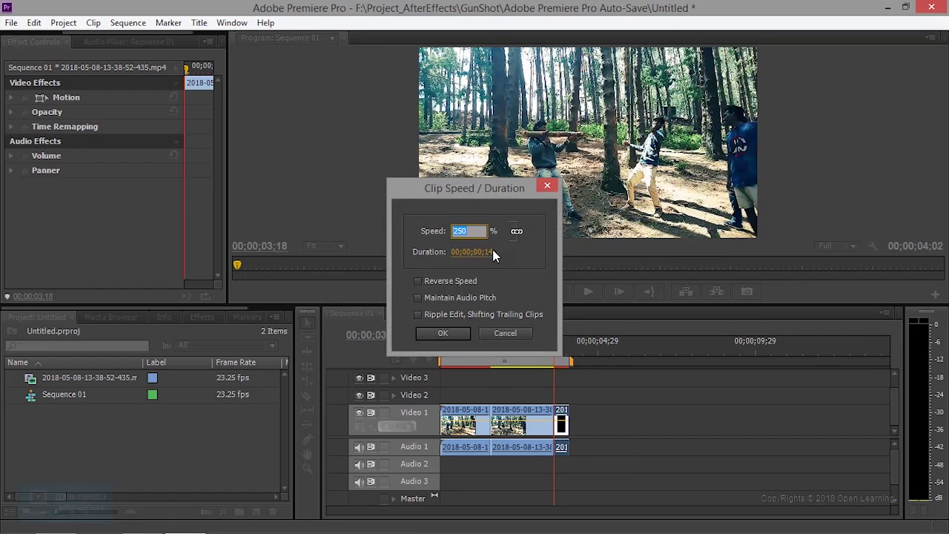
type("25")
key("Return")
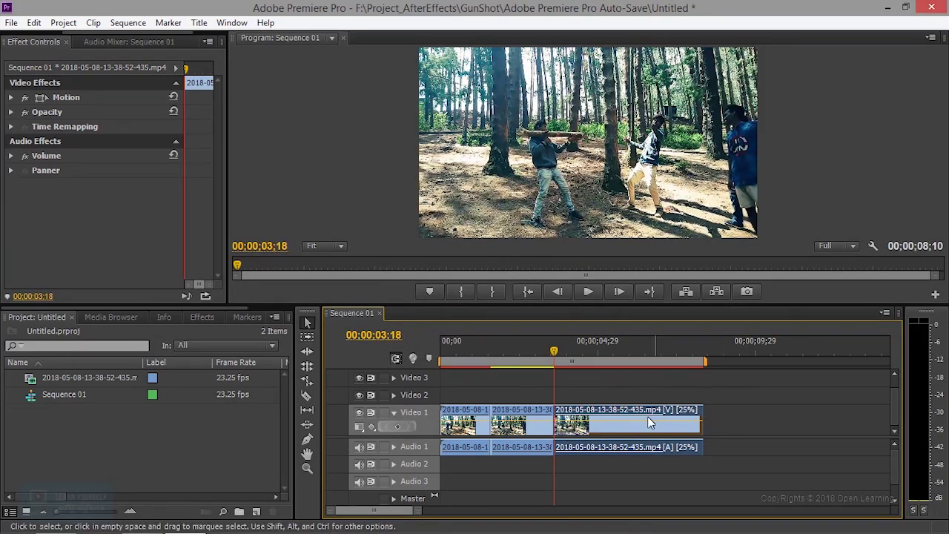
key("Home")
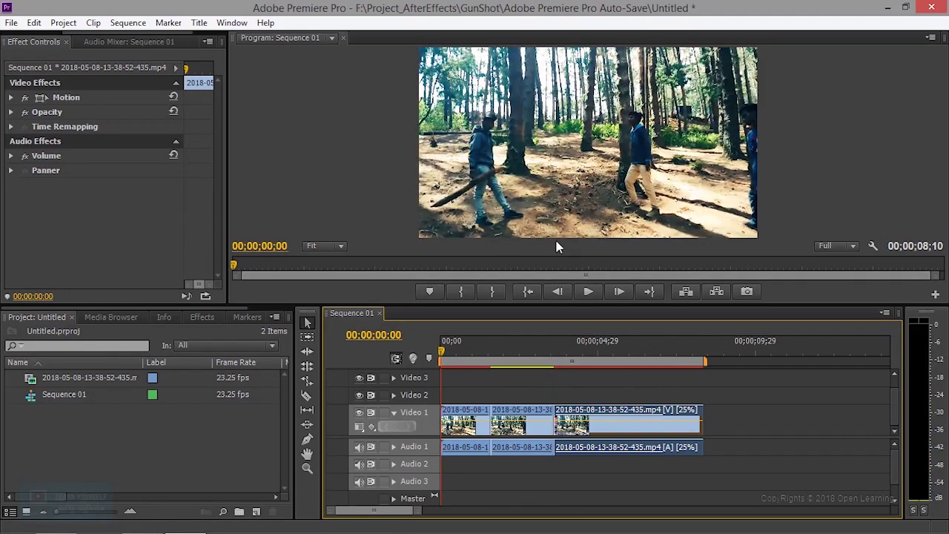
left_click(584, 294)
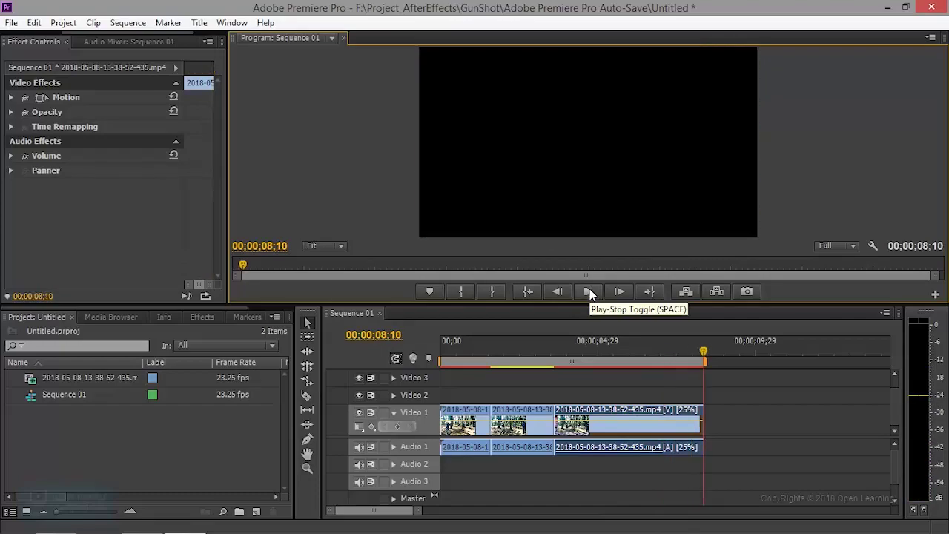
left_click(590, 293)
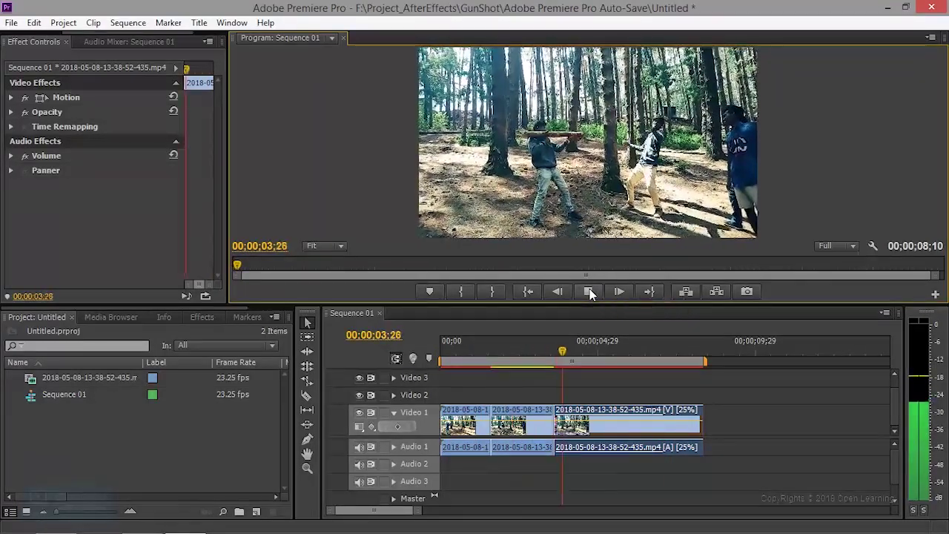
left_click(589, 292)
left_click(480, 348)
mouse_move(475, 350)
left_mouse_down()
mouse_move(525, 354)
mouse_move(488, 354)
mouse_move(509, 354)
left_mouse_up()
left_click(588, 291)
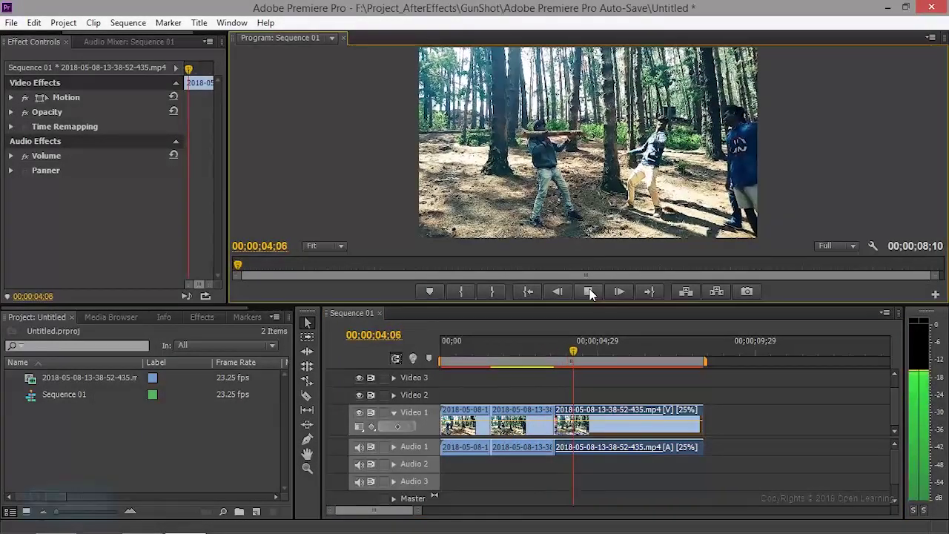
left_click(589, 291)
mouse_move(486, 349)
left_mouse_down()
mouse_move(450, 354)
mouse_move(535, 354)
mouse_move(513, 358)
left_mouse_up()
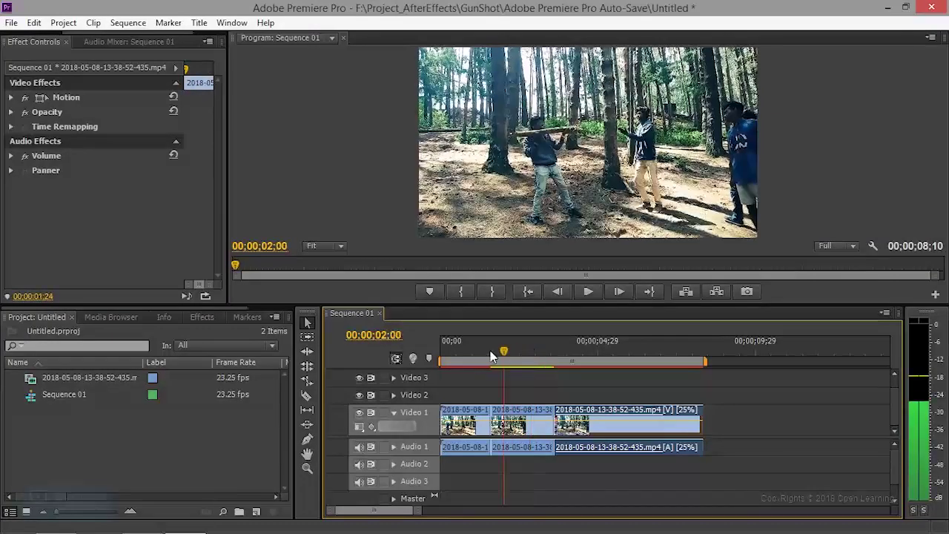
Re-enter and confirm the second clip's speed in Speed/Duration
right_click(536, 417)
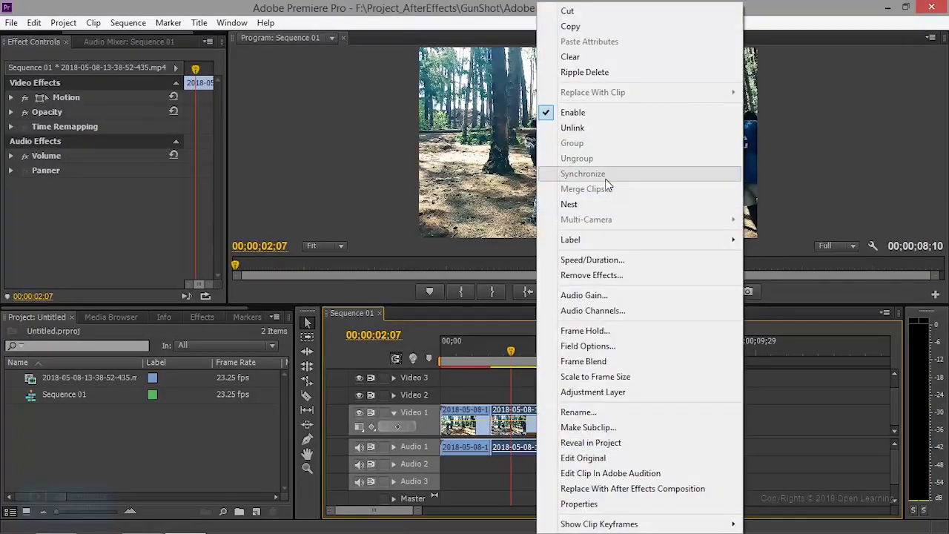
left_click(606, 261)
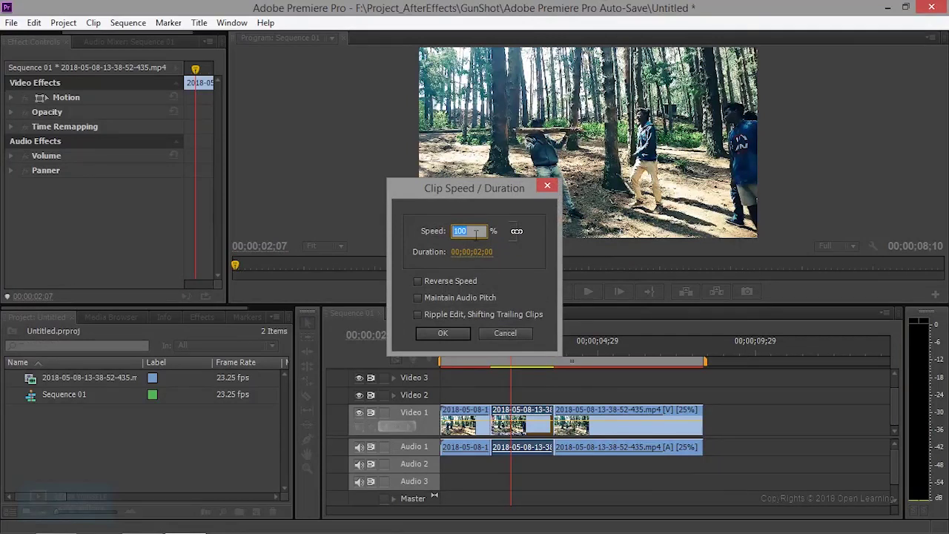
type("0")
key("Return")
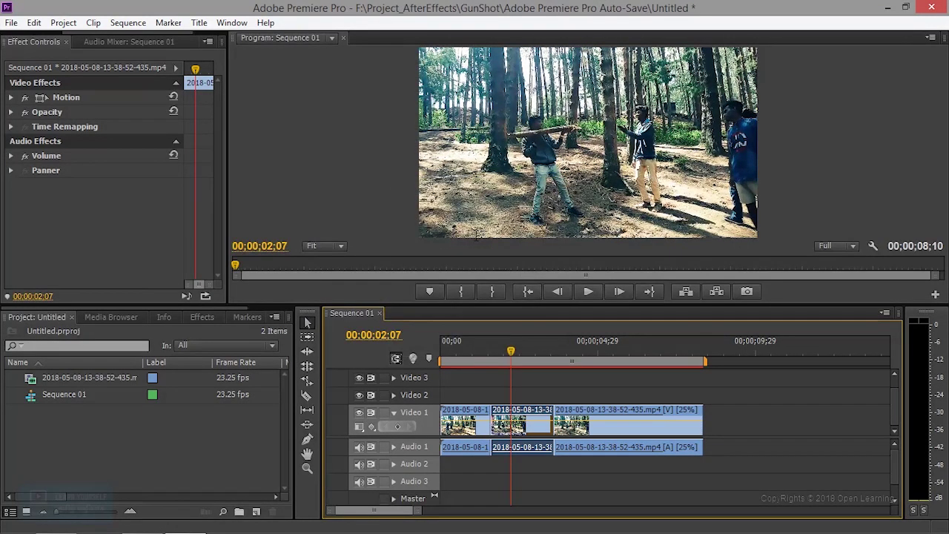
Speed the first clip up to 250% and slide the later clips left to close the gap
left_click(468, 418)
right_click(468, 418)
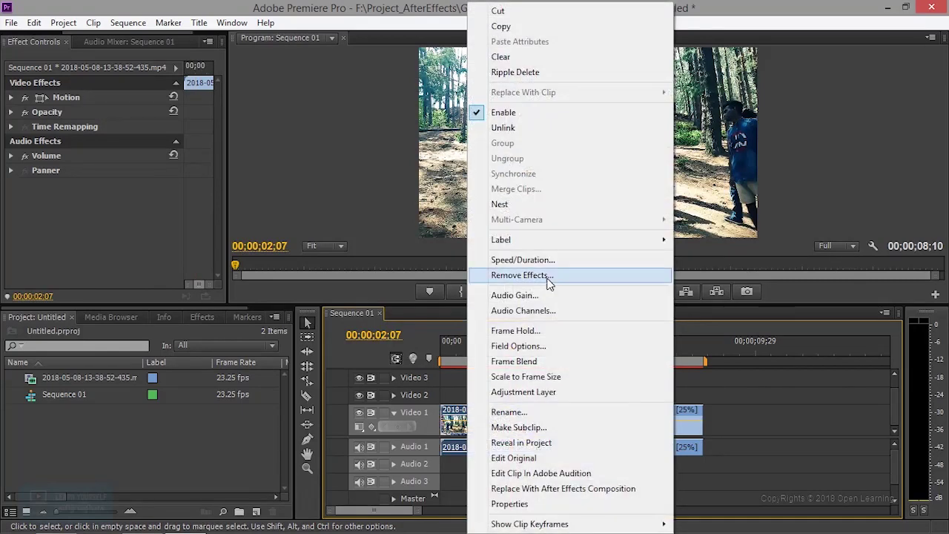
left_click(491, 198)
type("250")
key("Return")
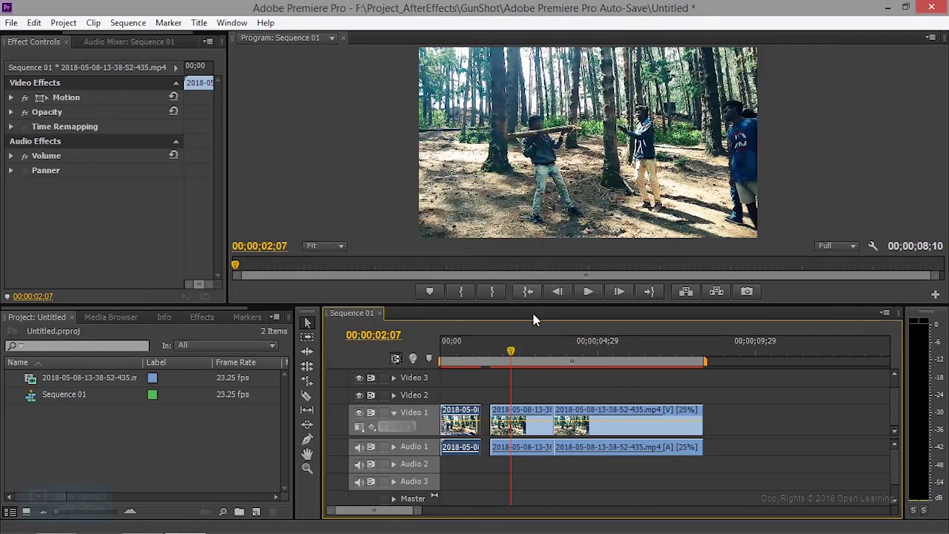
left_click_drag(547, 397, 616, 460)
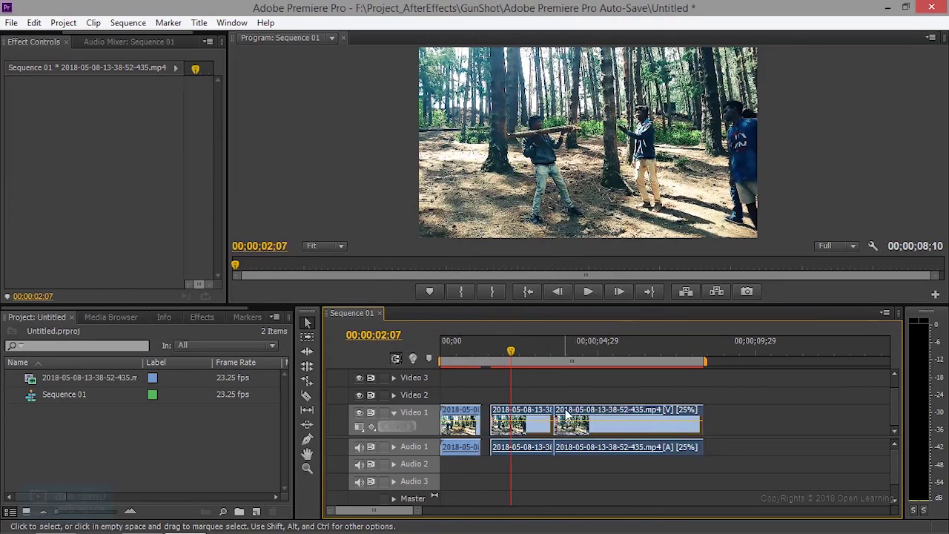
left_click_drag(567, 418, 558, 417)
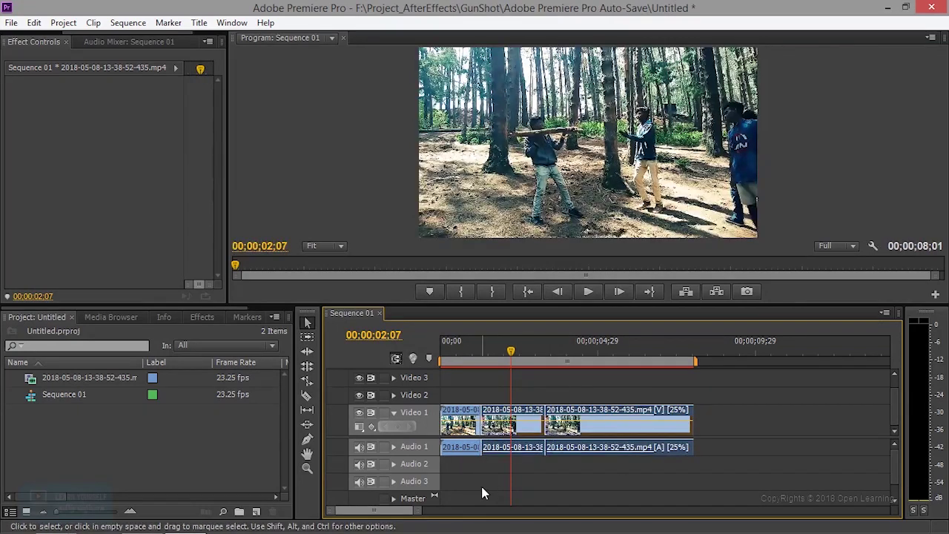
double_click(55, 444)
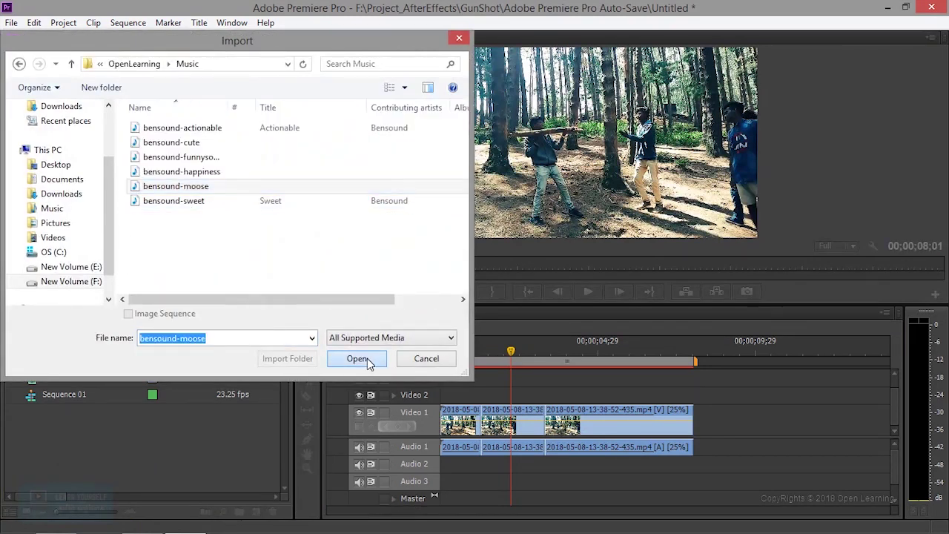
Import bensound-moose, place it on Audio 2, and trim its end to the video's end
left_click(349, 359)
left_click_drag(78, 398, 459, 466)
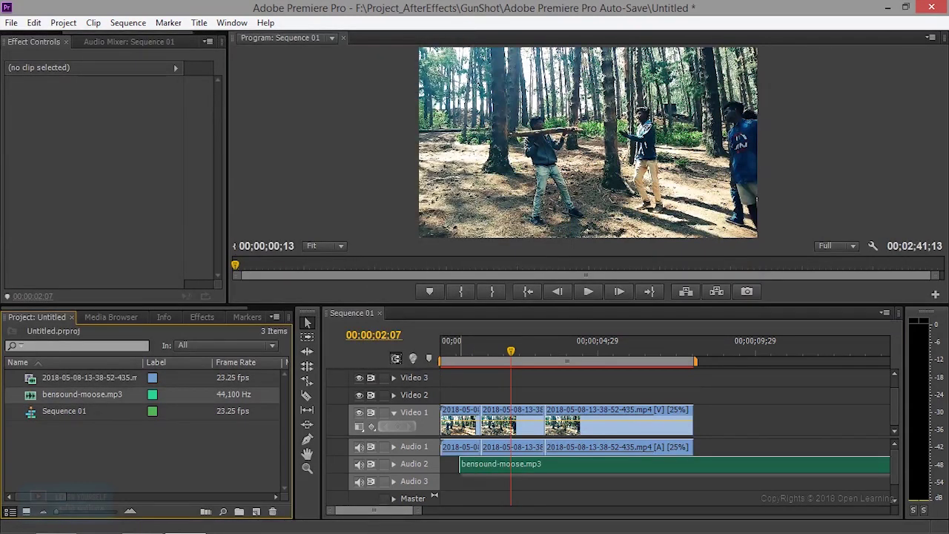
left_click_drag(413, 512, 674, 512)
left_click_drag(698, 464, 696, 466)
left_click_drag(511, 464, 458, 464)
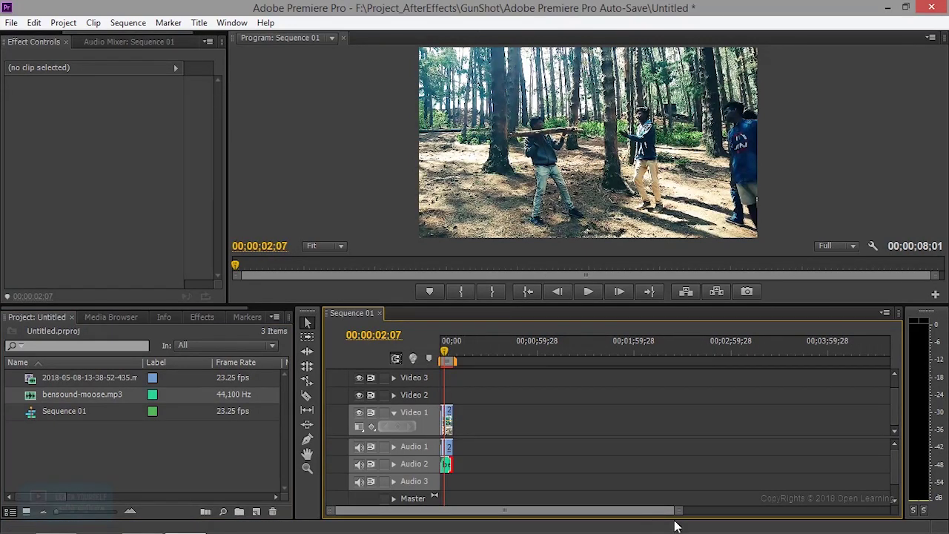
mouse_move(676, 511)
left_mouse_down()
mouse_move(458, 517)
mouse_move(532, 515)
mouse_move(525, 521)
left_mouse_up()
Fit the sequence in view, toggle Audio 1's output off and on, and show the Audio Mixer
key("backslash")
key("Home")
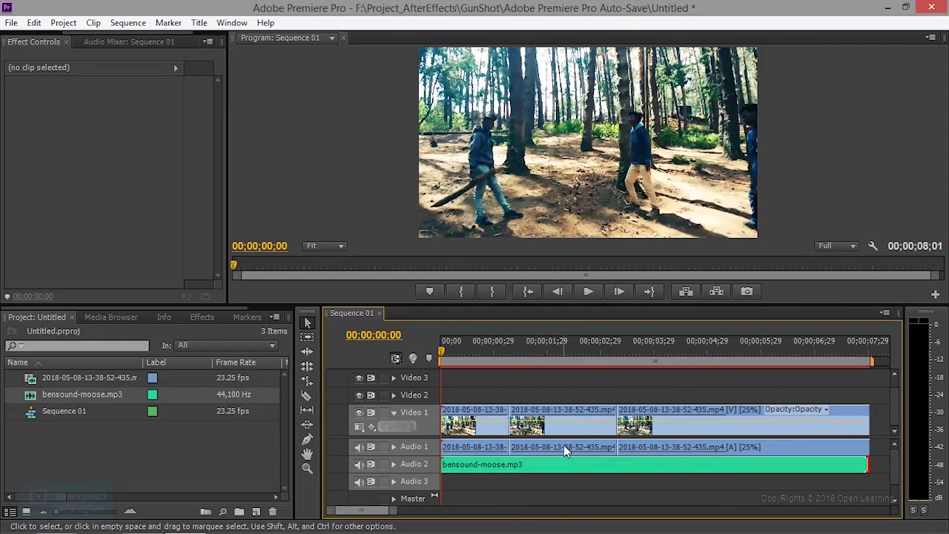
right_click(494, 428)
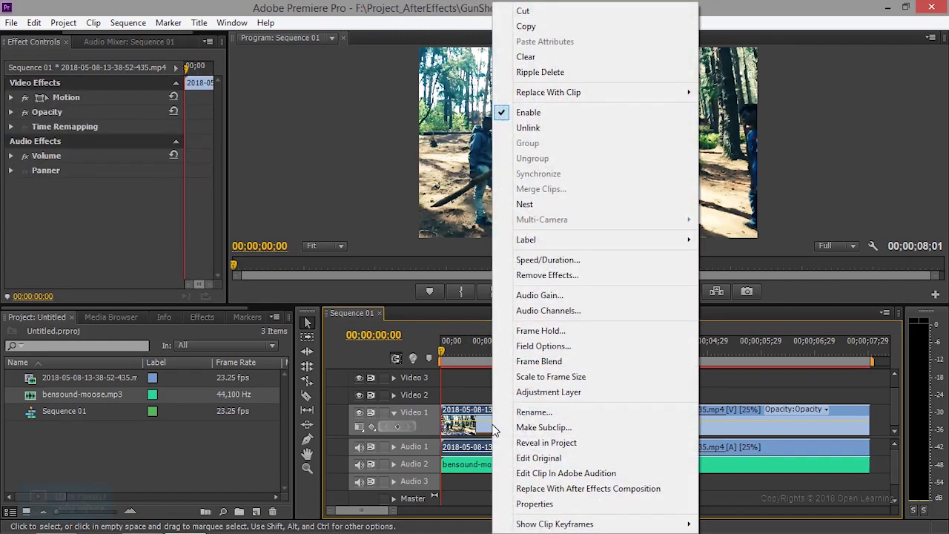
left_click(361, 446)
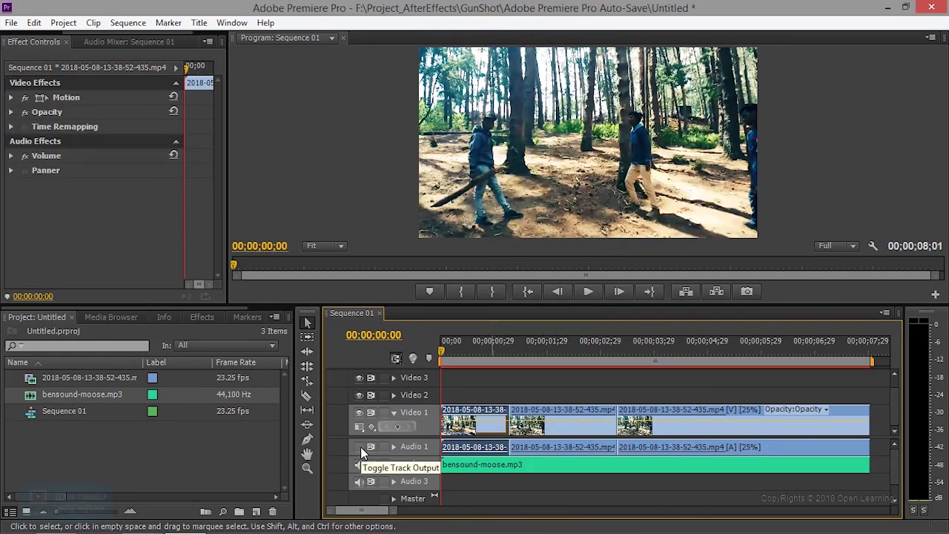
left_click(358, 447)
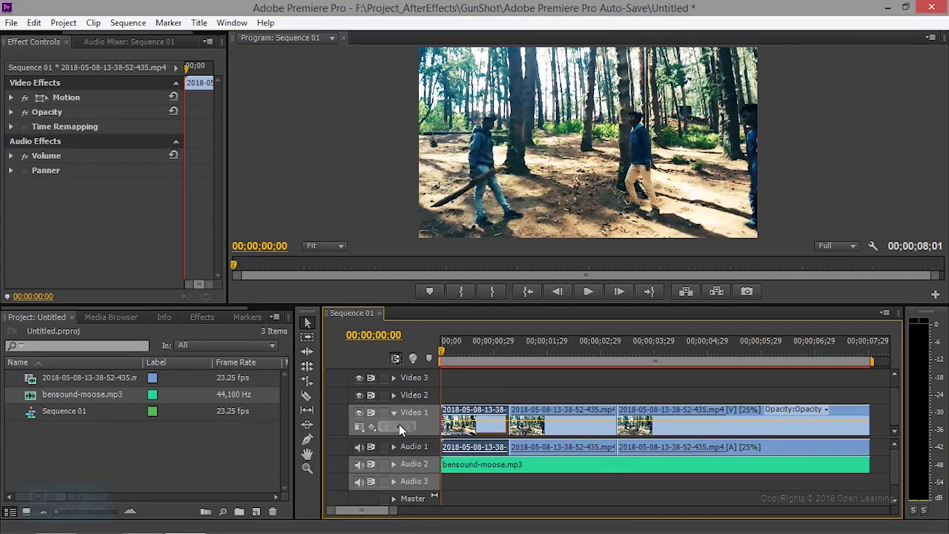
left_click(121, 40)
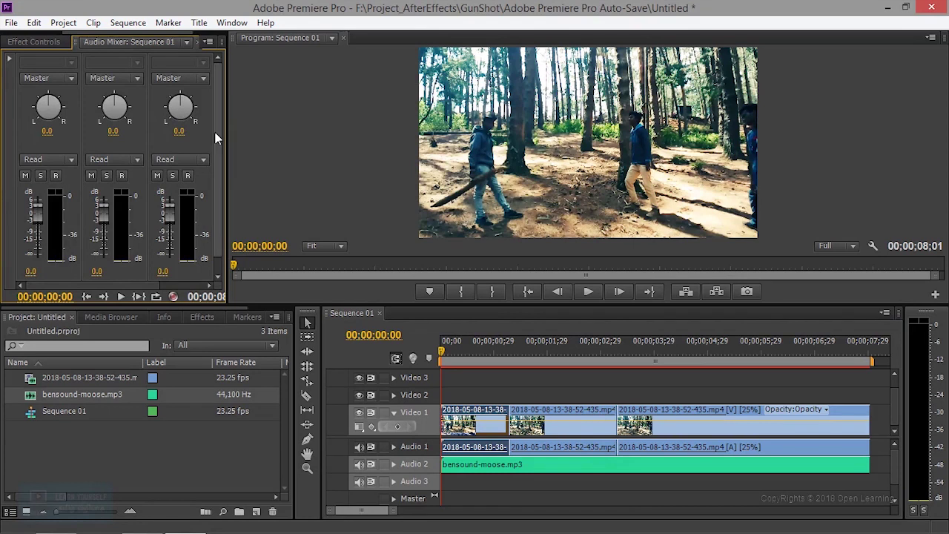
Set Audio 1 to -6.0 and Audio 2 to 2.2, play back the mix, and shift the last clip later
scroll(216, 159, "down", 1)
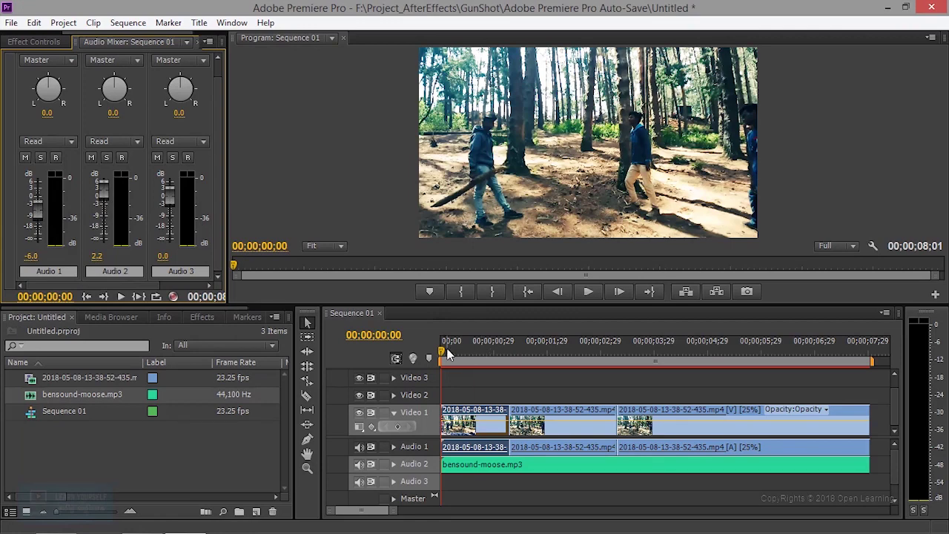
left_click(592, 295)
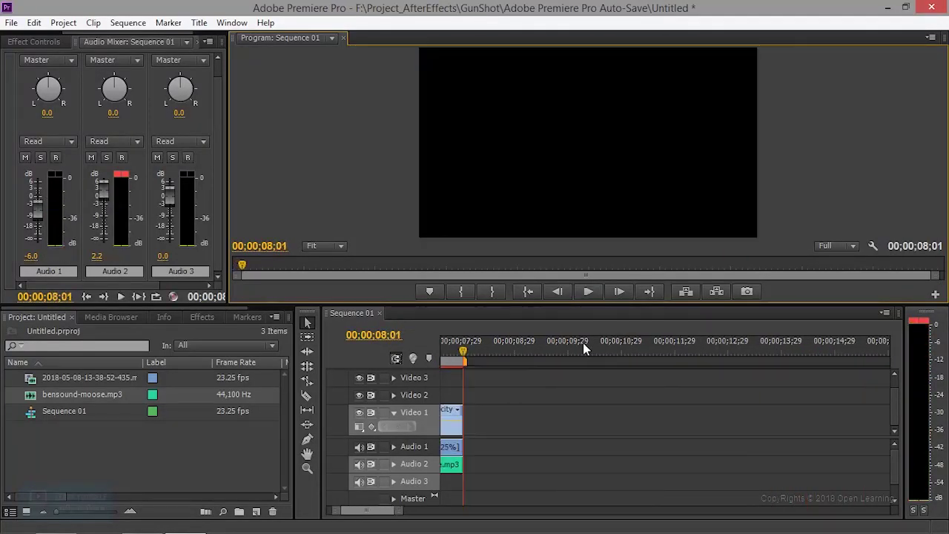
left_click(590, 292)
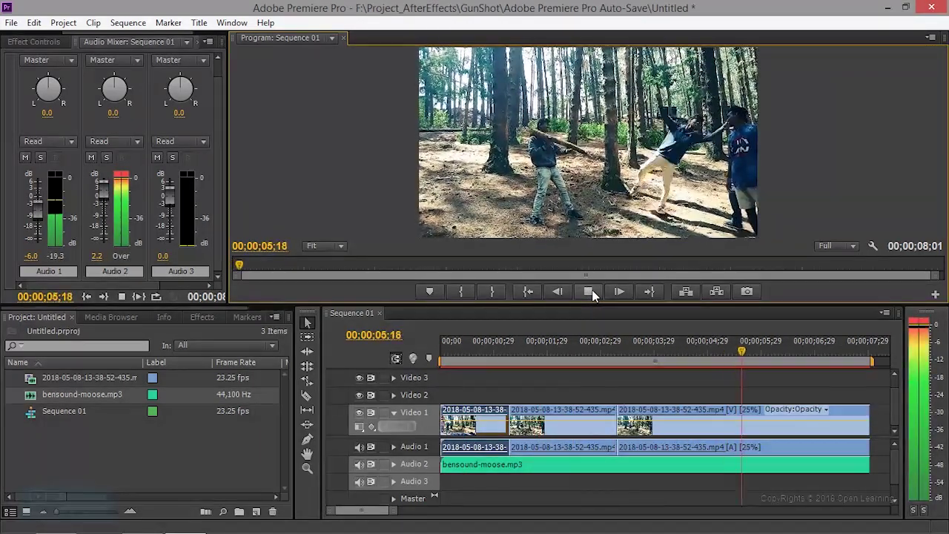
left_click(590, 292)
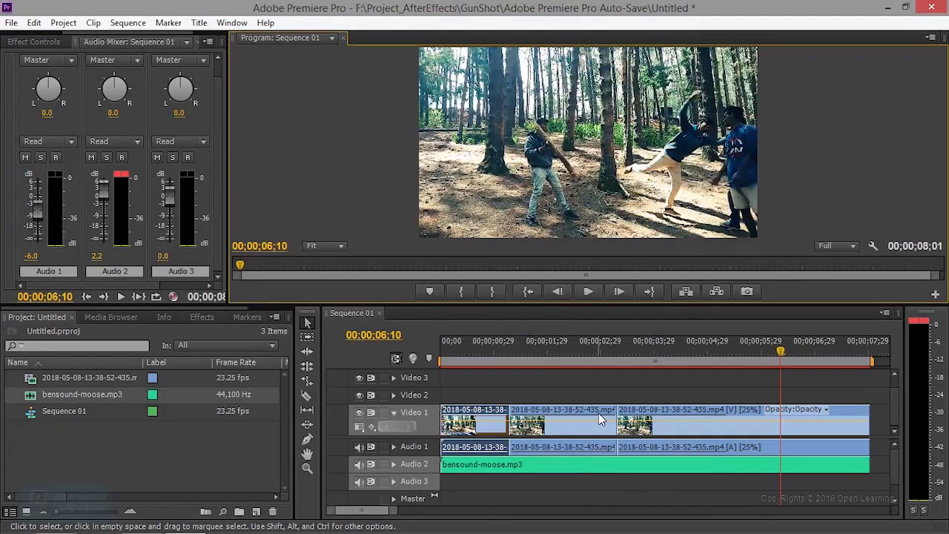
left_click_drag(656, 419, 799, 417)
Extend the 50% clip, butt the 25% clip against it, and stretch the music to the 12;16 end
left_click_drag(616, 421, 722, 423)
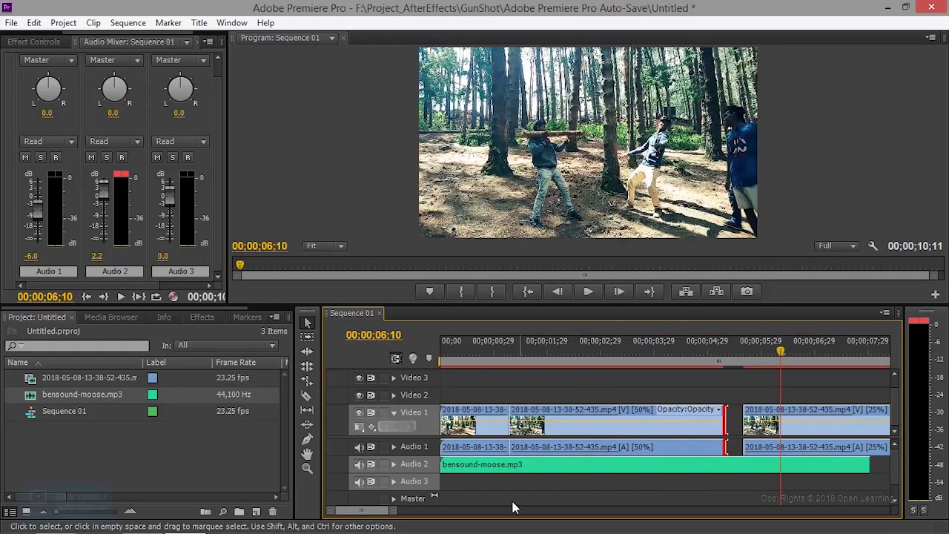
mouse_move(398, 510)
left_mouse_down()
mouse_move(459, 514)
mouse_move(448, 511)
left_mouse_up()
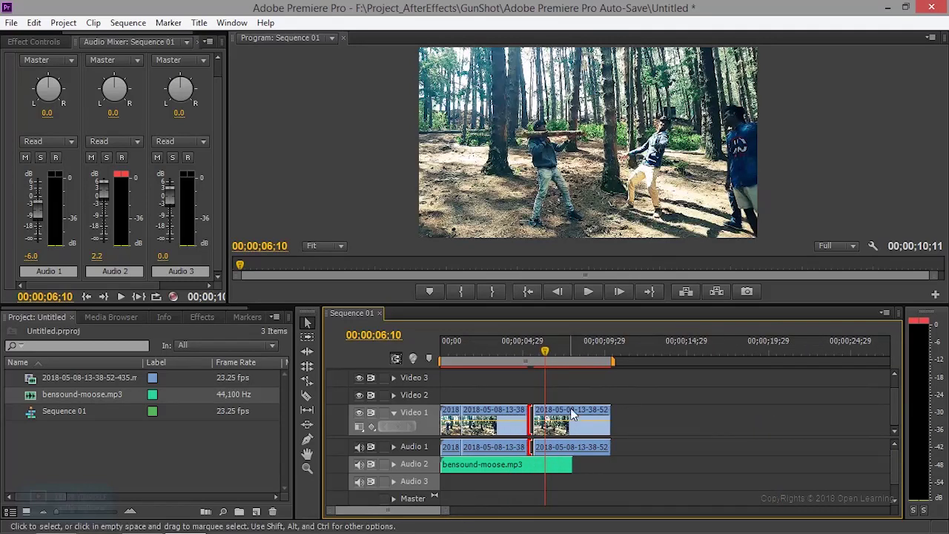
left_click_drag(574, 415, 719, 418)
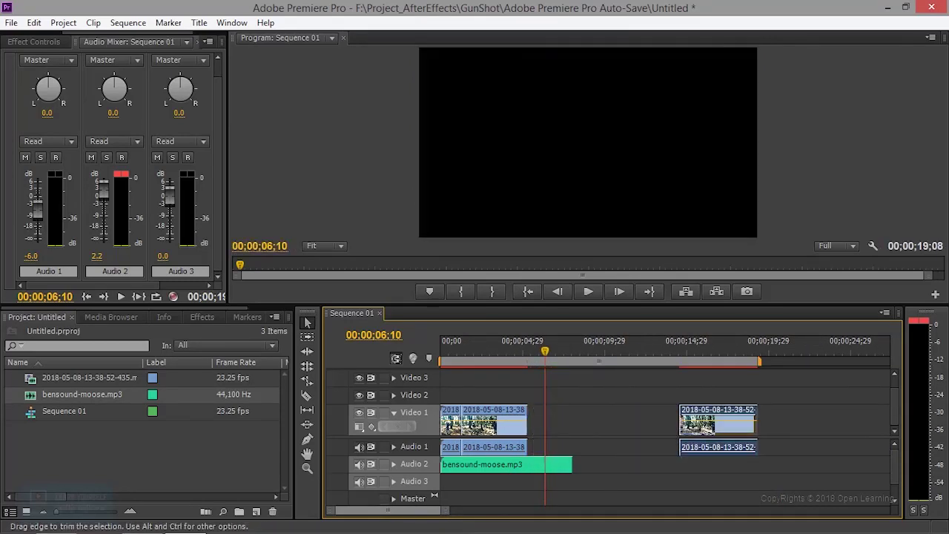
mouse_move(525, 437)
left_mouse_down()
mouse_move(568, 437)
mouse_move(568, 426)
left_mouse_up()
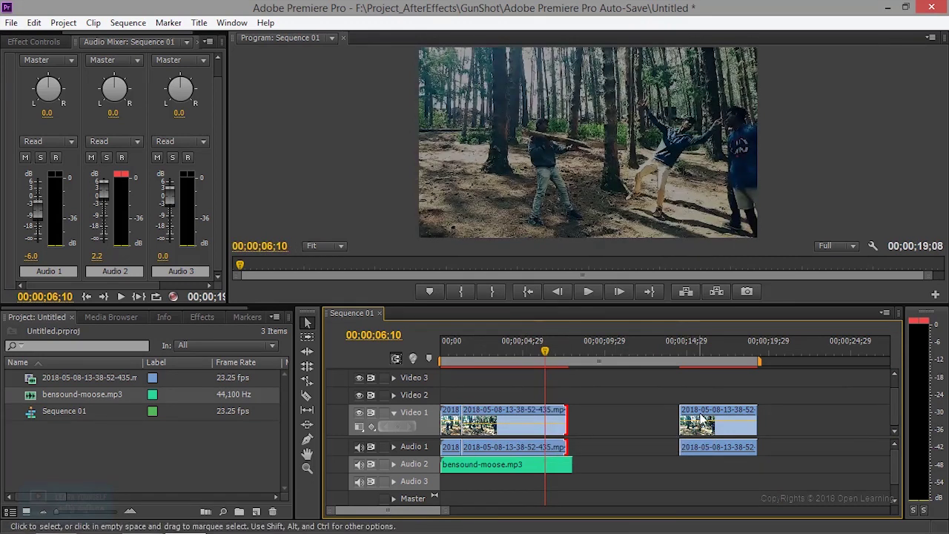
left_click_drag(719, 421, 680, 430)
left_click_drag(570, 464, 645, 464)
left_click_drag(445, 512, 427, 511)
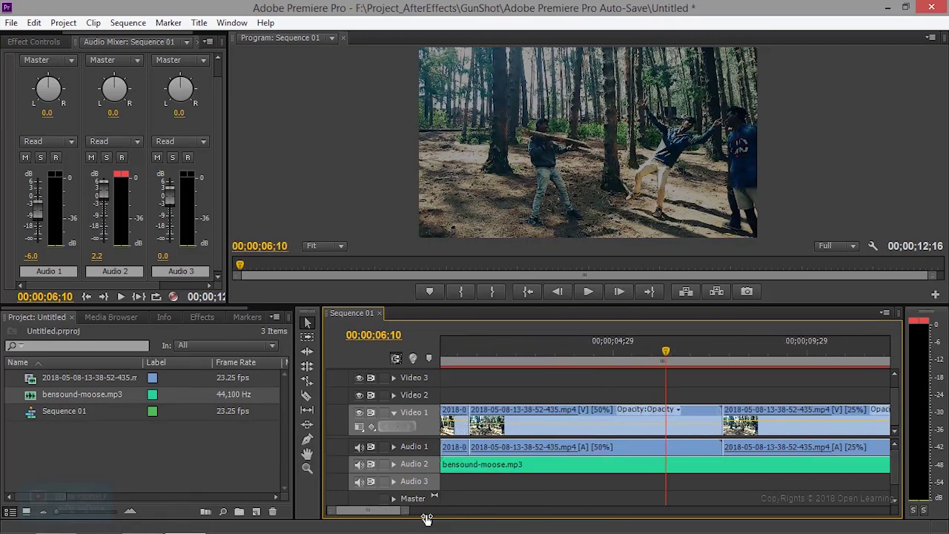
left_click_drag(670, 356, 446, 330)
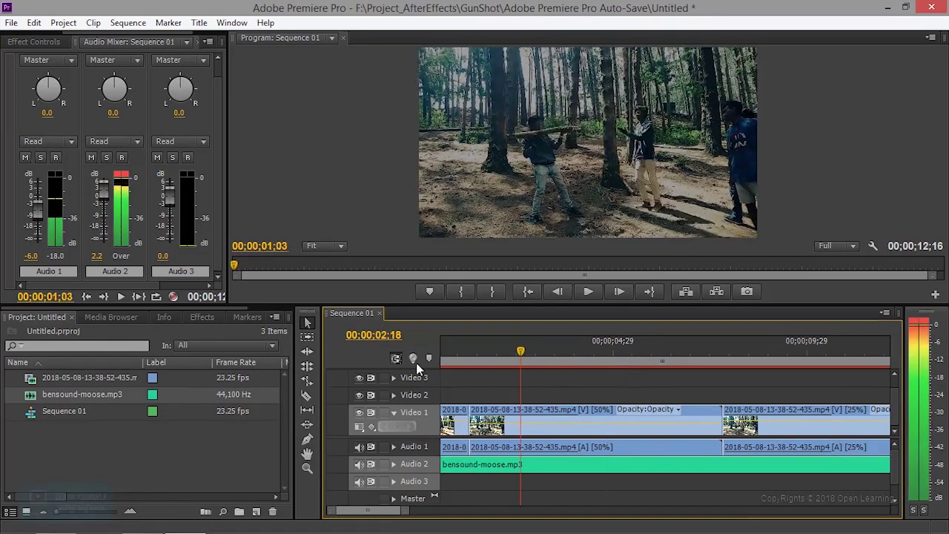
left_click(589, 292)
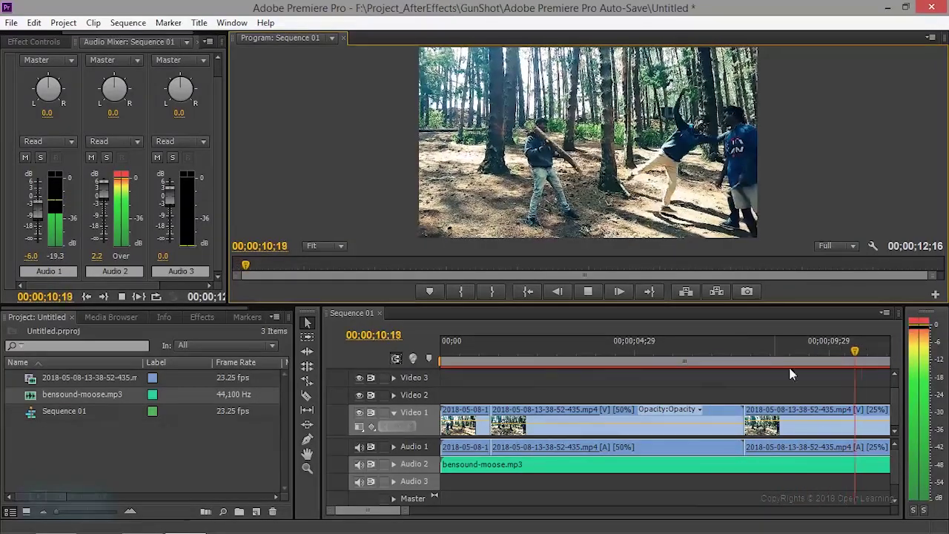
right_click(468, 427)
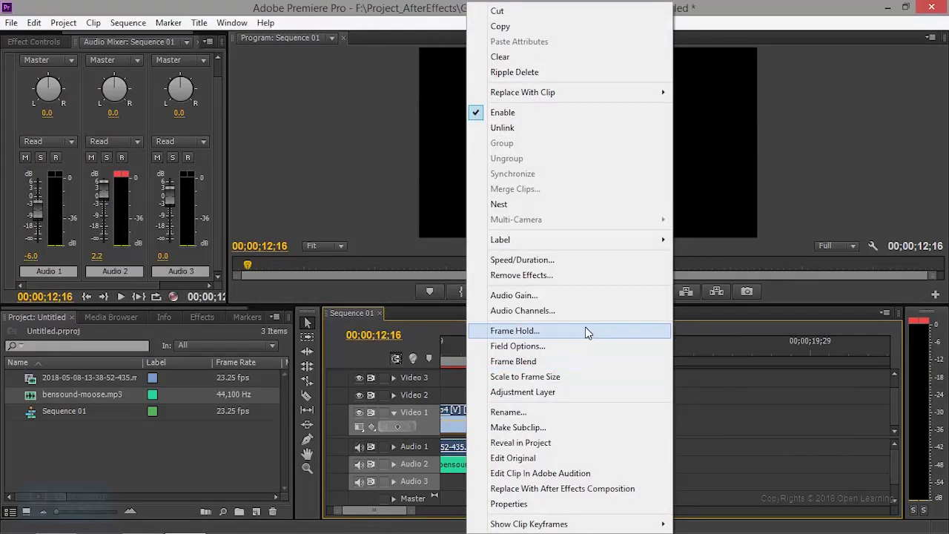
left_click(568, 263)
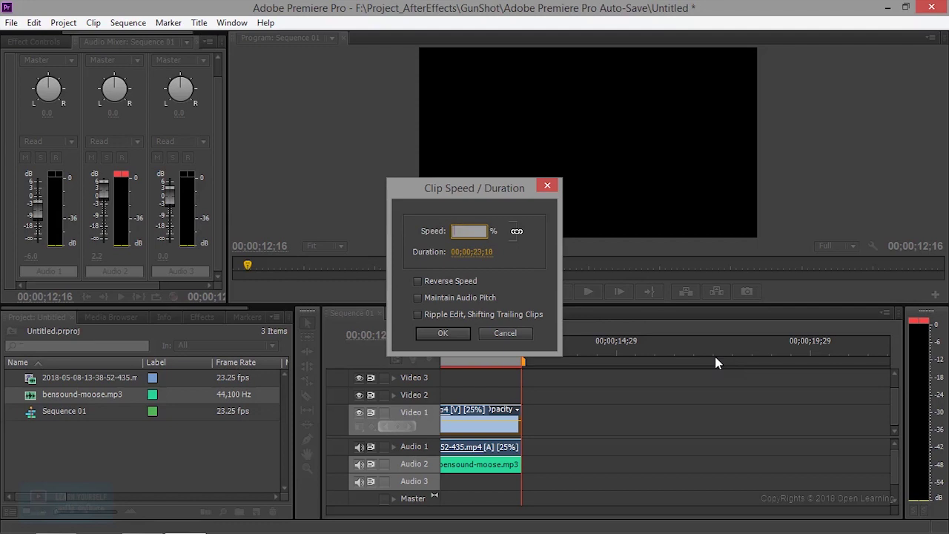
type("75")
key("Return")
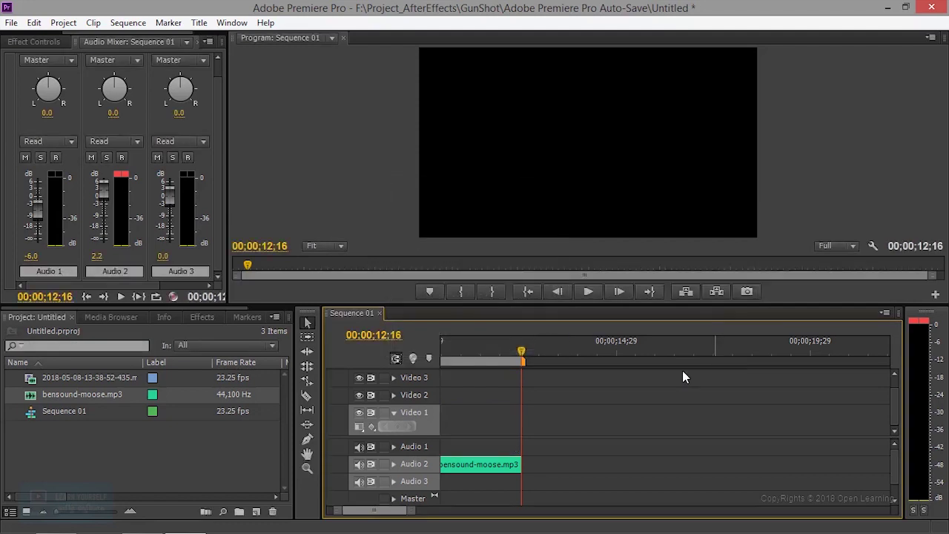
left_click_drag(412, 517, 467, 529)
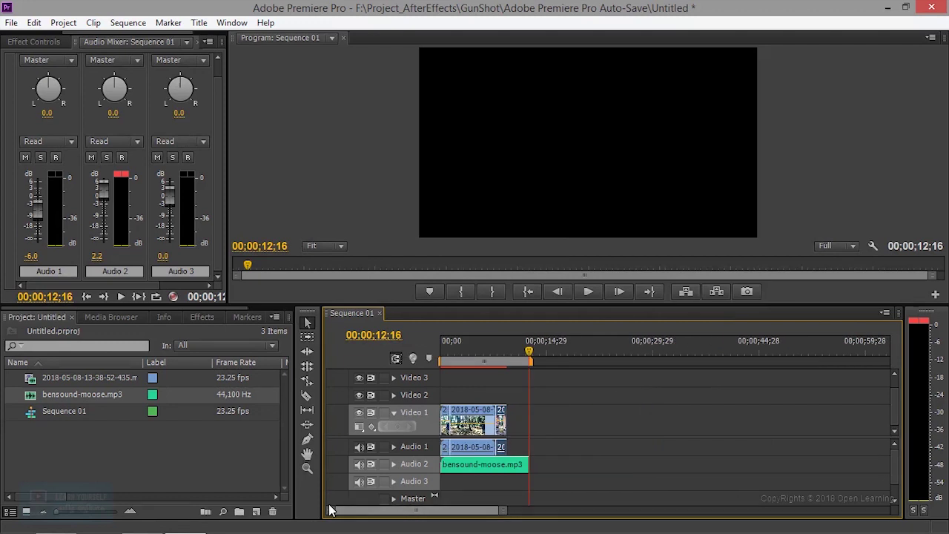
left_click_drag(483, 359, 408, 359)
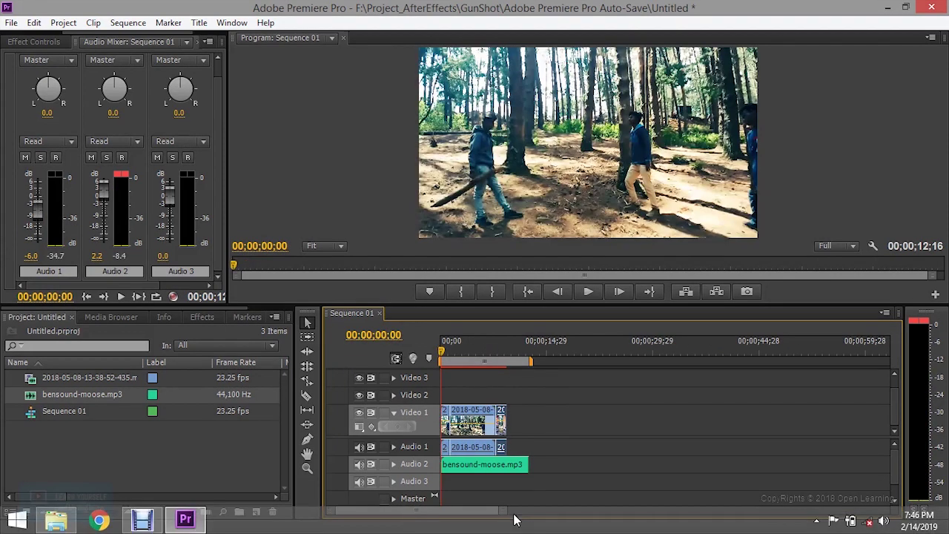
left_click_drag(504, 510, 452, 510)
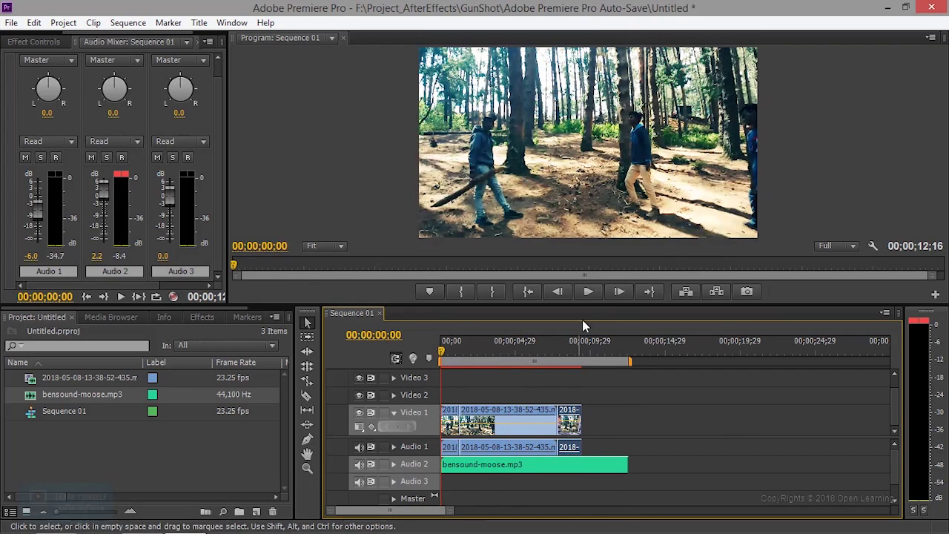
left_click(582, 292)
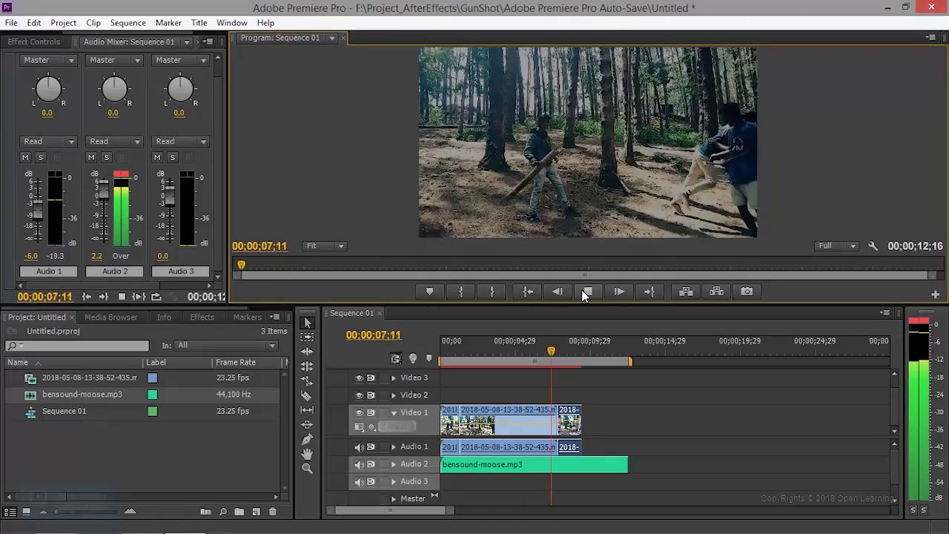
left_click(583, 293)
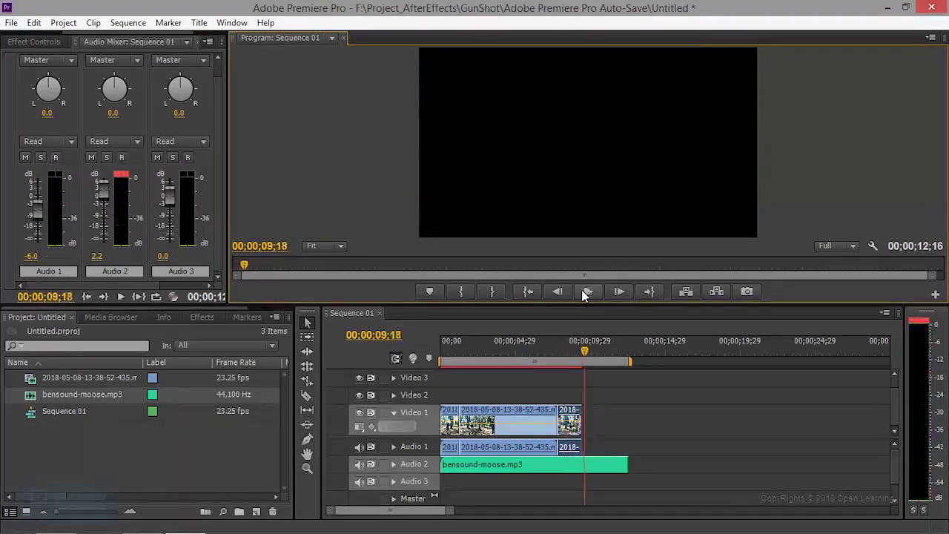
Delete the short clip at the sequence end and find a cut point near 6 seconds
left_click_drag(552, 345, 520, 359)
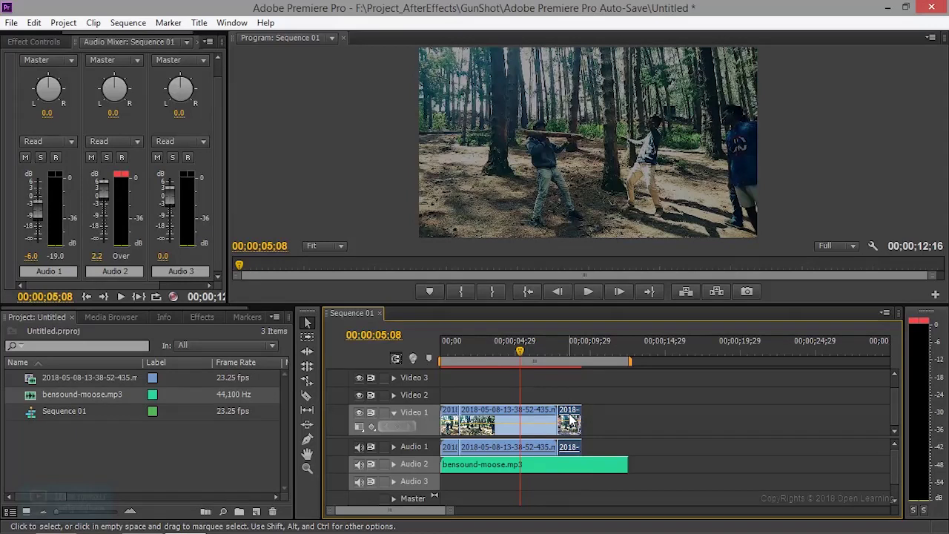
key("Delete")
left_click_drag(519, 349, 518, 356)
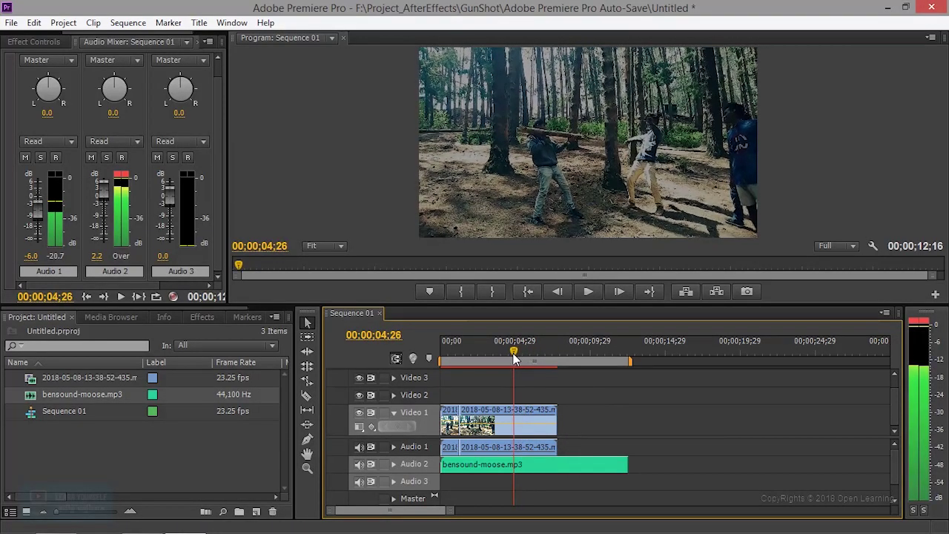
left_click(582, 292)
left_click(580, 291)
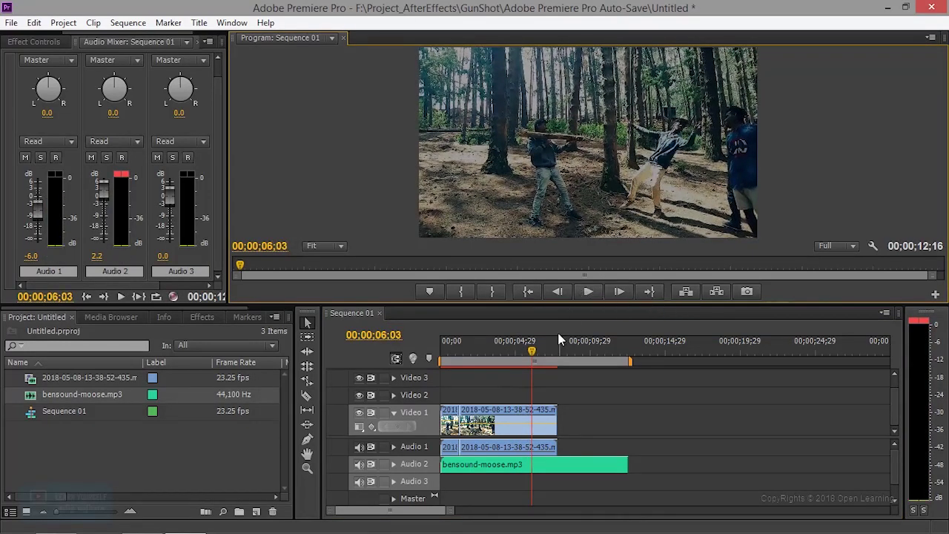
Split the forest clip at 6;03 and set the end piece's speed to 80%
key("c")
left_click(531, 418)
key("v")
right_click(547, 414)
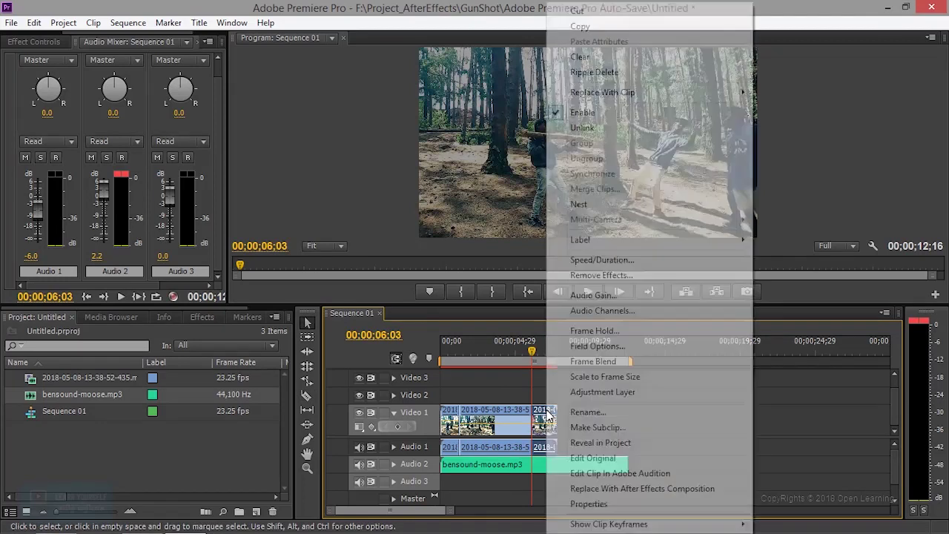
left_click(602, 260)
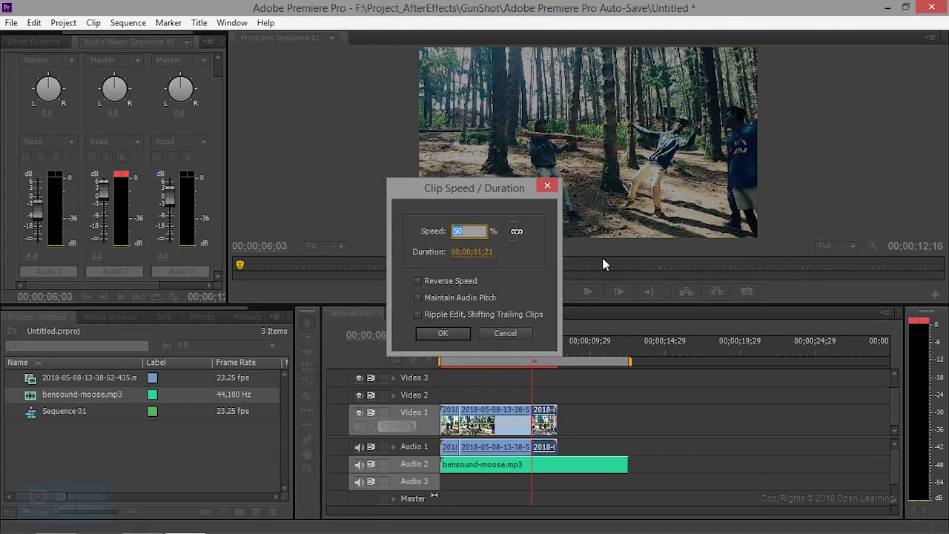
type("80")
key("Return")
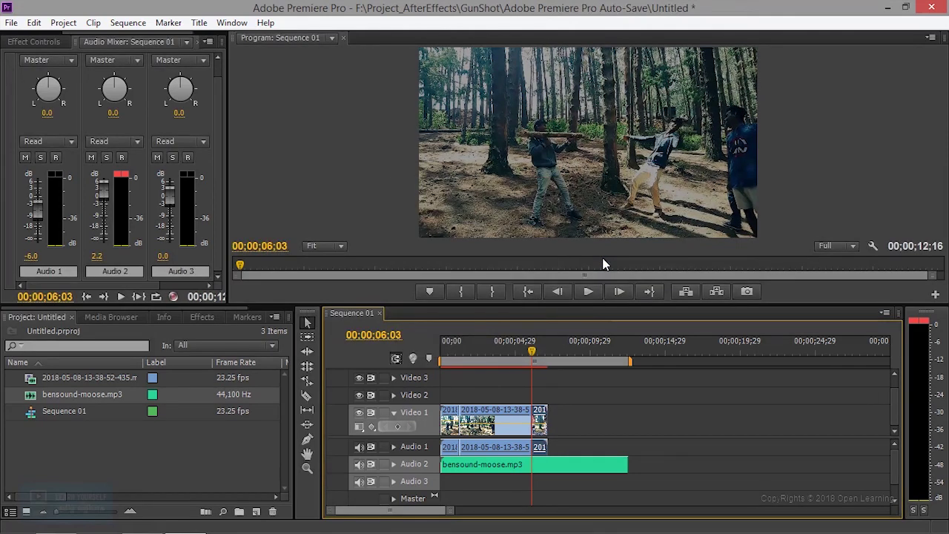
Reset the end piece's speed to 100%
right_click(535, 418)
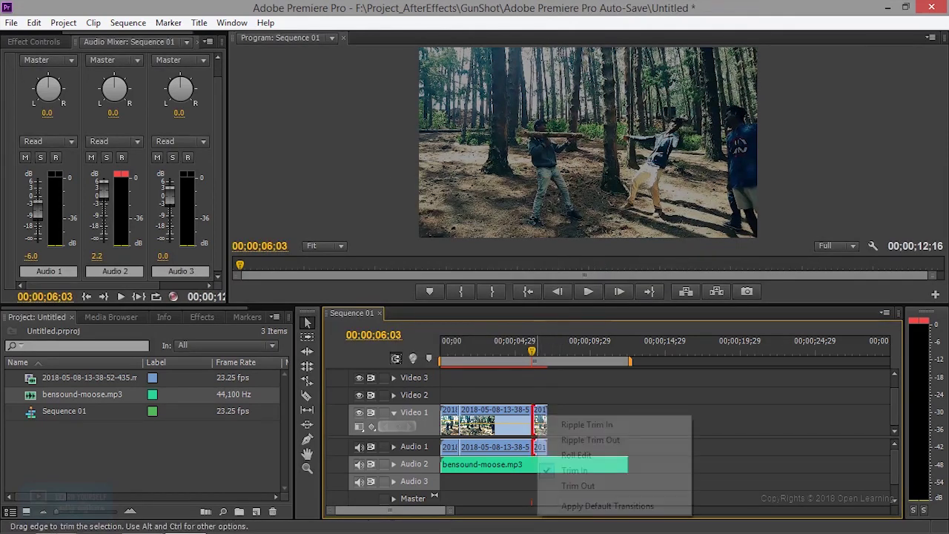
left_click(540, 418)
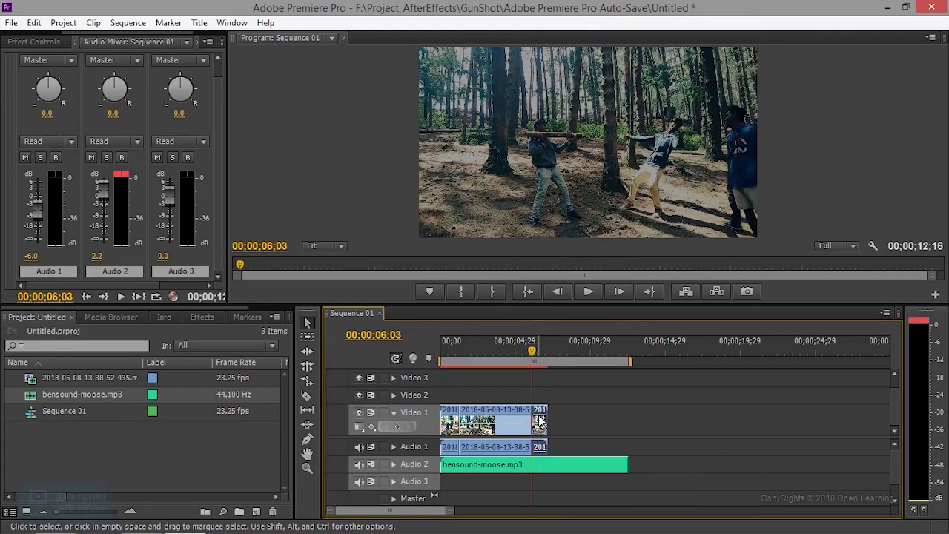
right_click(540, 421)
left_click(582, 259)
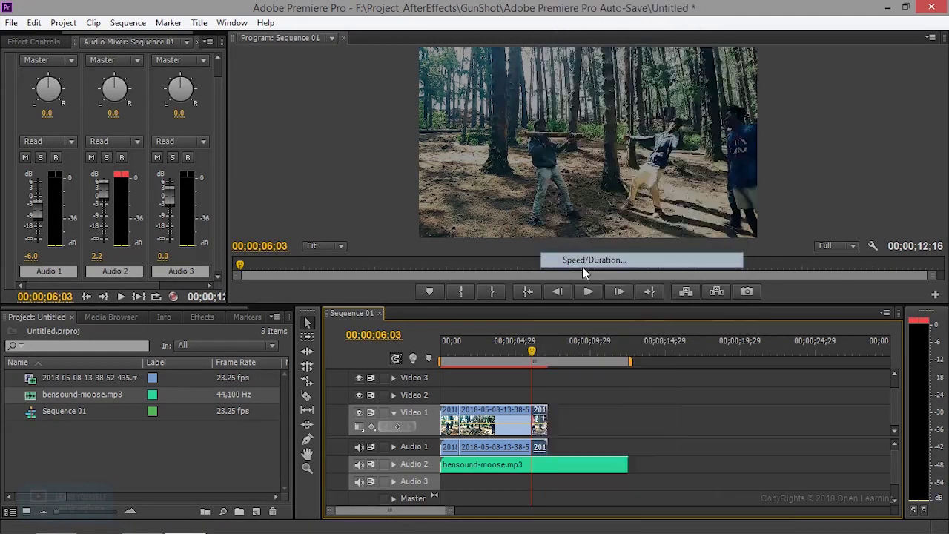
type("100")
key("Return")
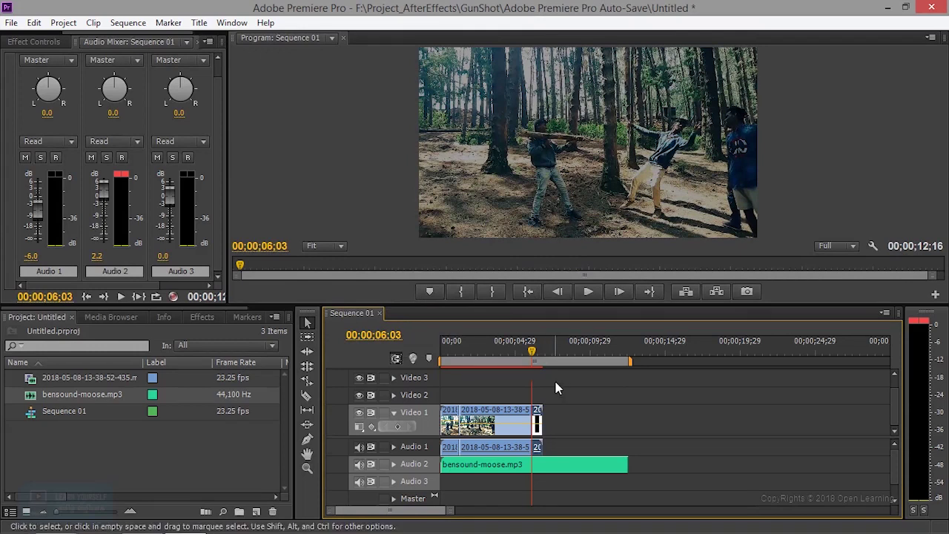
Adjust the last piece's speed repeatedly until it plays at 130% for 00;00;00;19
left_click_drag(531, 355, 540, 348)
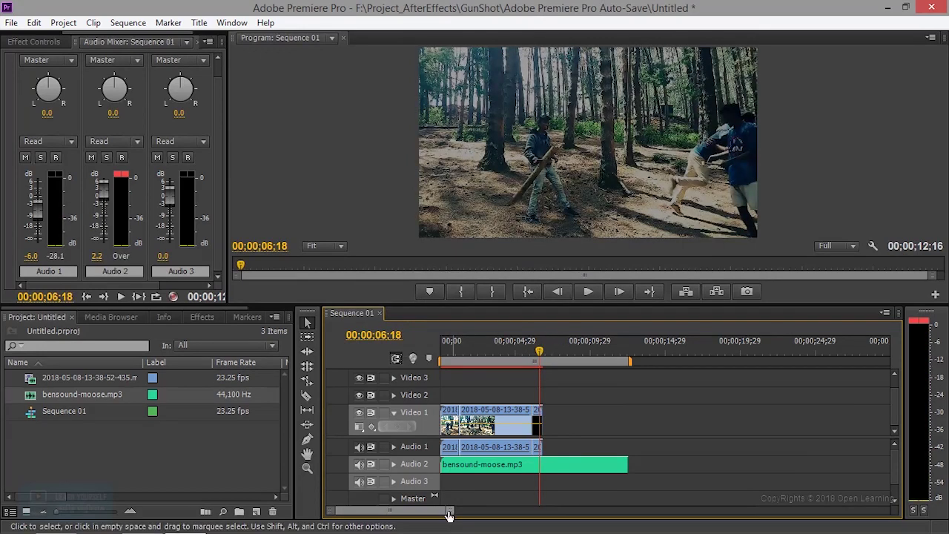
left_click_drag(448, 513, 408, 512)
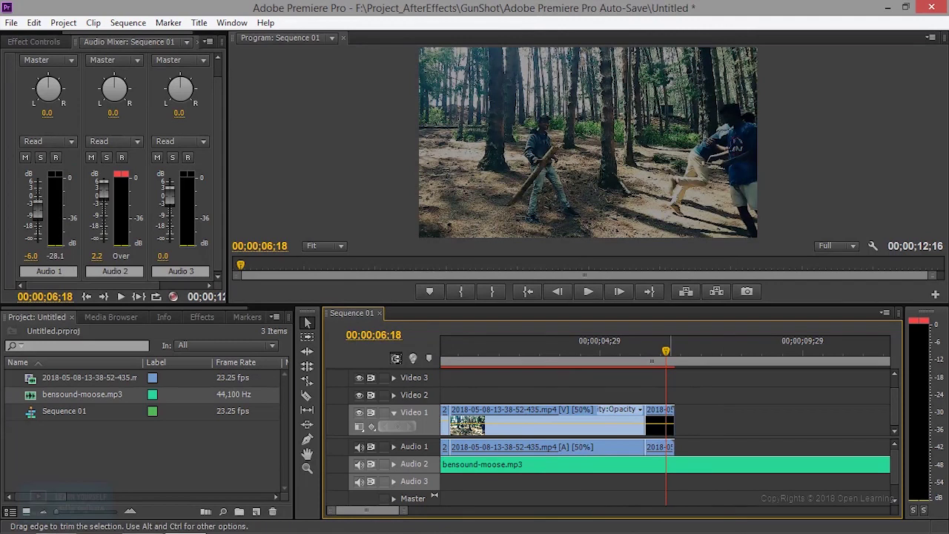
right_click(660, 420)
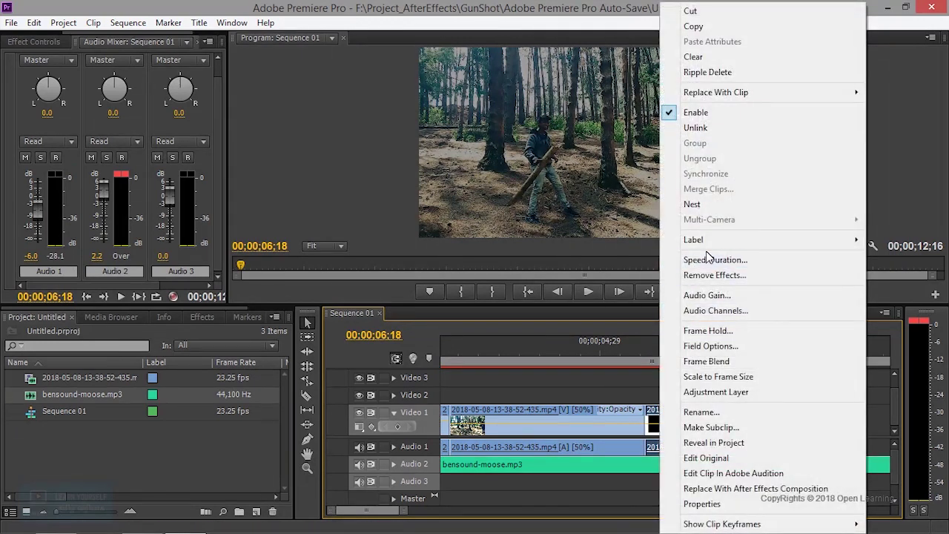
left_click(705, 259)
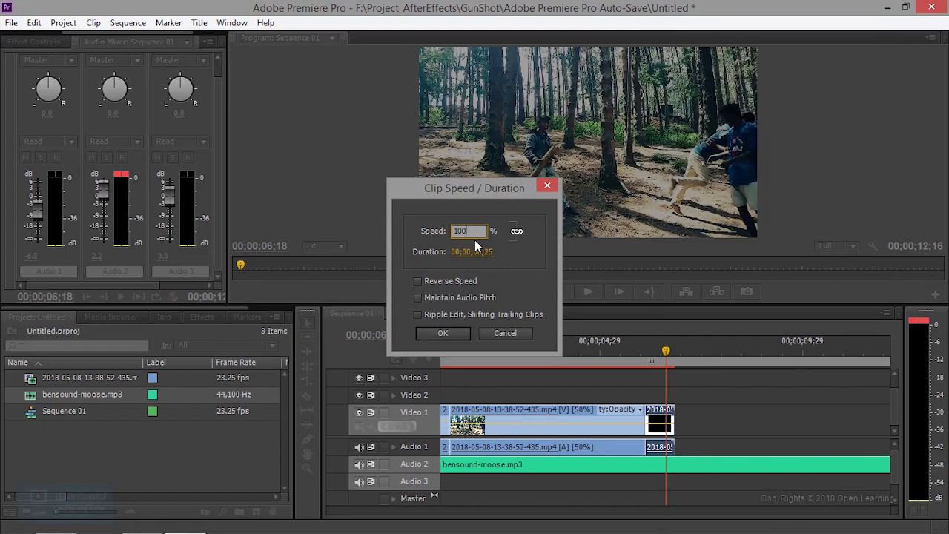
key("Return")
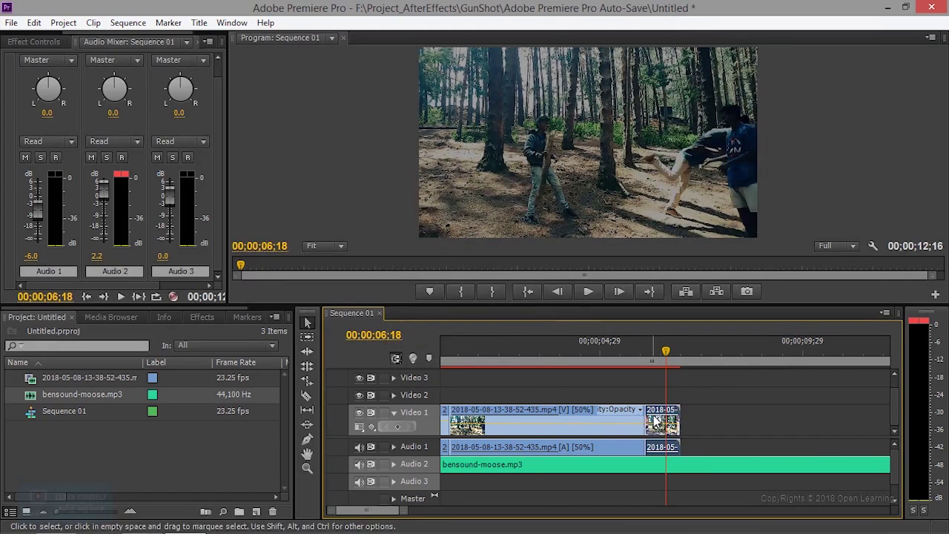
right_click(654, 420)
left_click(717, 259)
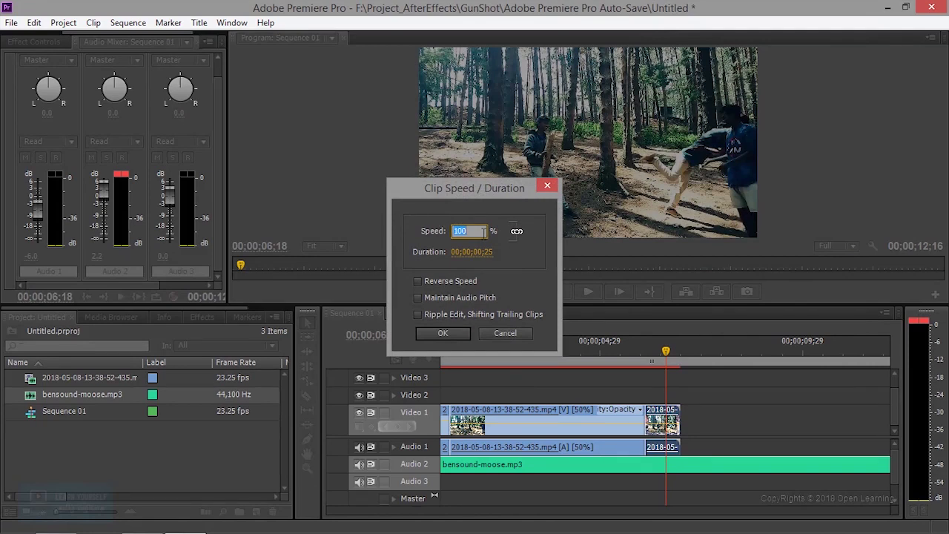
type("14")
key("Return")
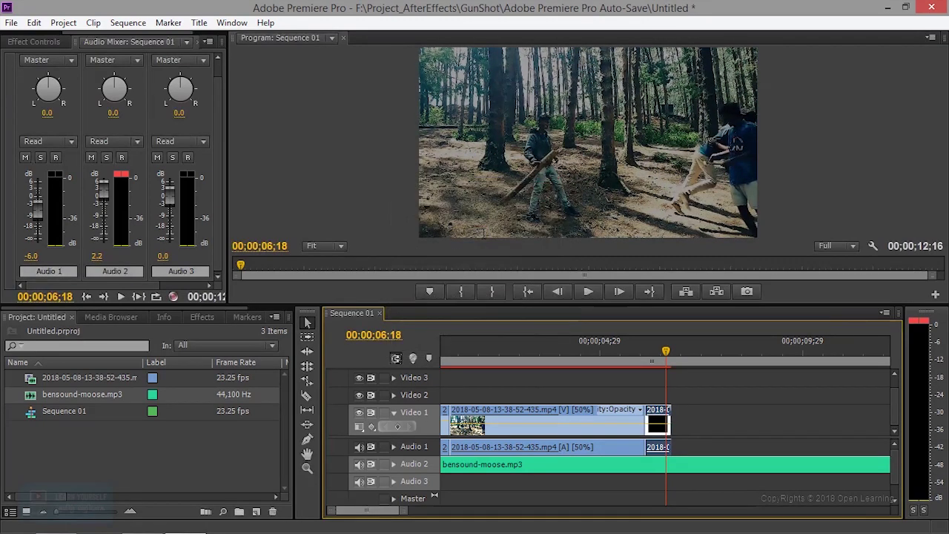
right_click(656, 420)
left_click(736, 259)
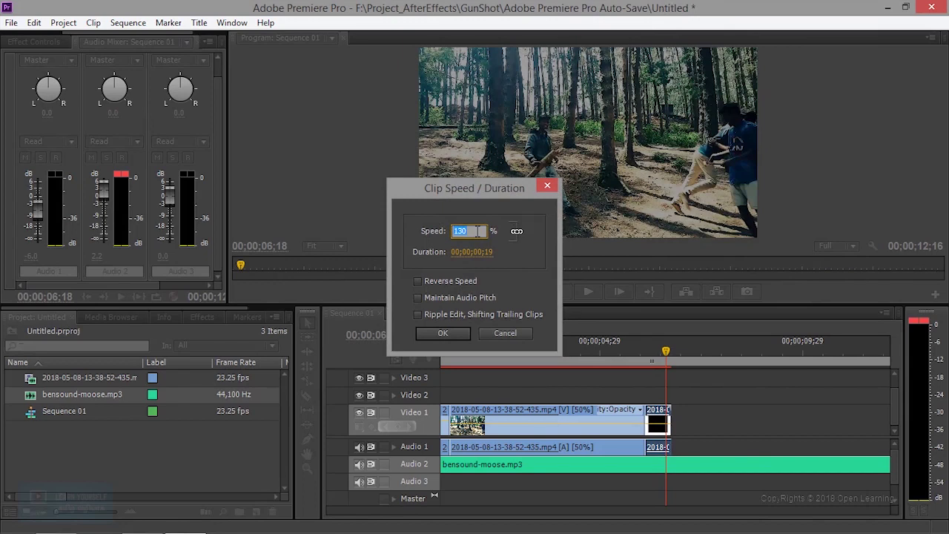
type("0")
key("Return")
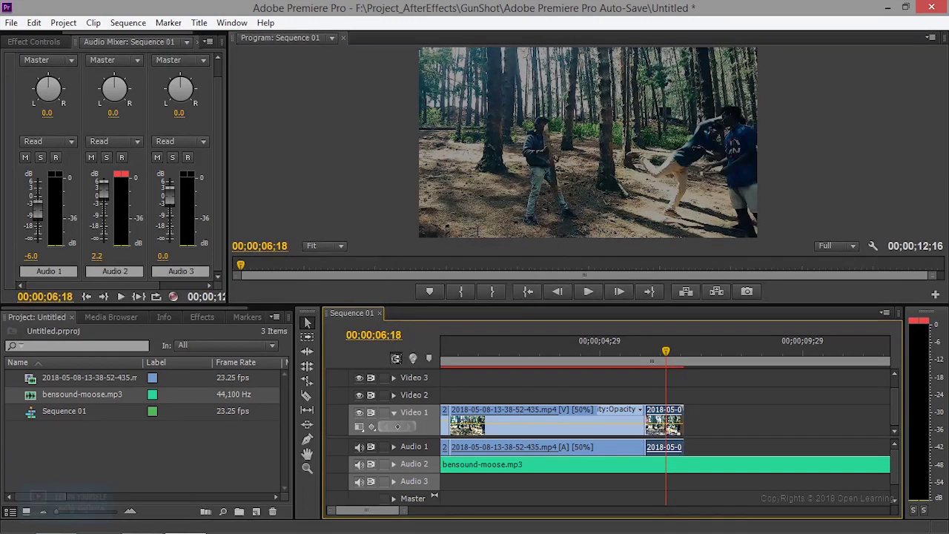
Play back the edit from about 5;20 with the Program Monitor maximized, then restore it
left_click_drag(672, 351, 625, 352)
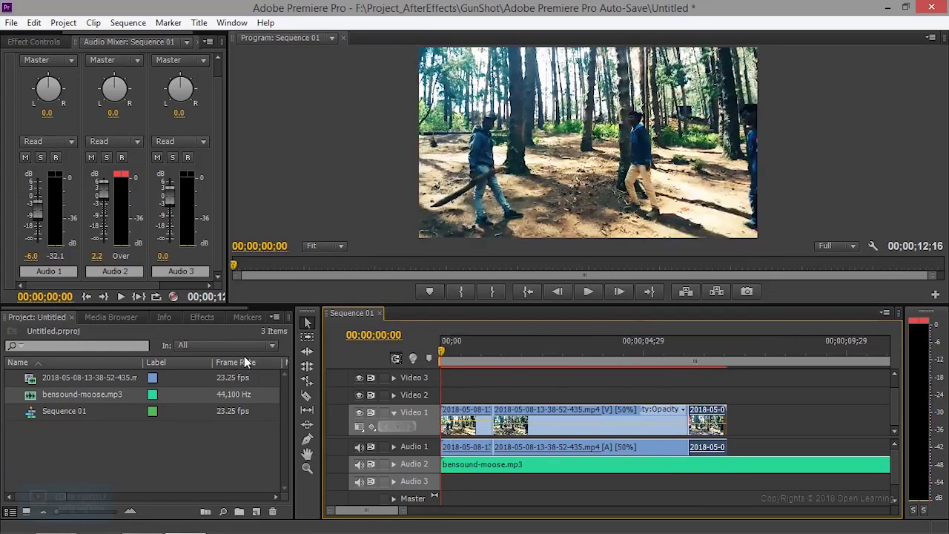
left_click(584, 292)
key("grave")
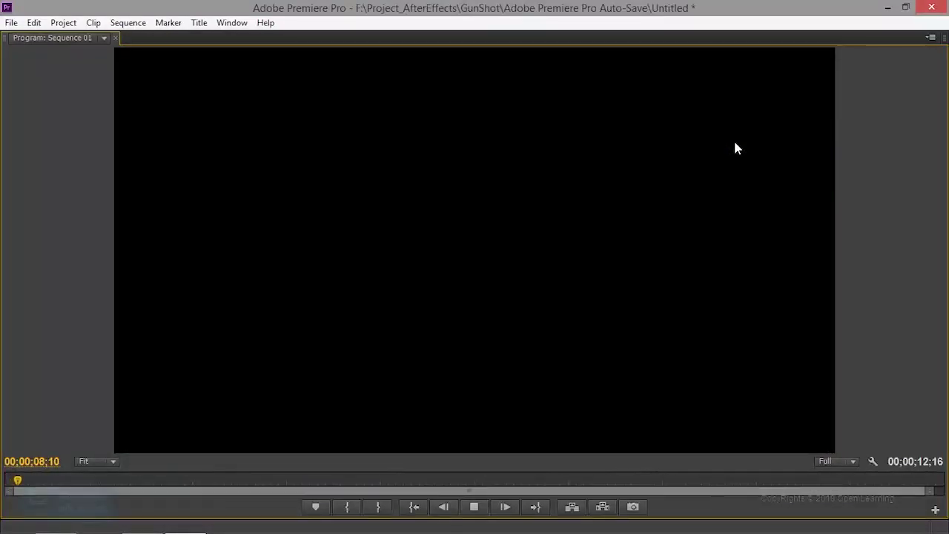
key("grave")
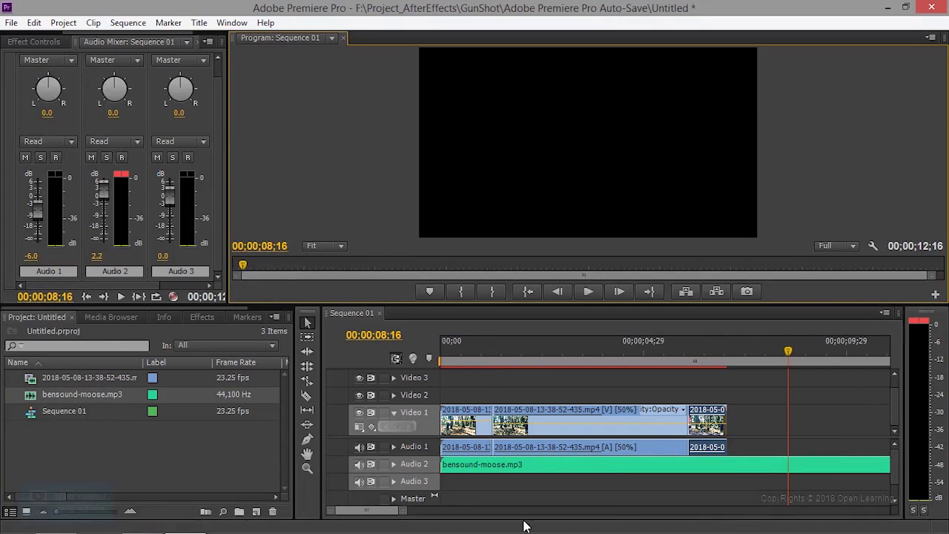
Trim the Audio 2 music to end with the video at 7;01
left_click_drag(403, 515, 468, 510)
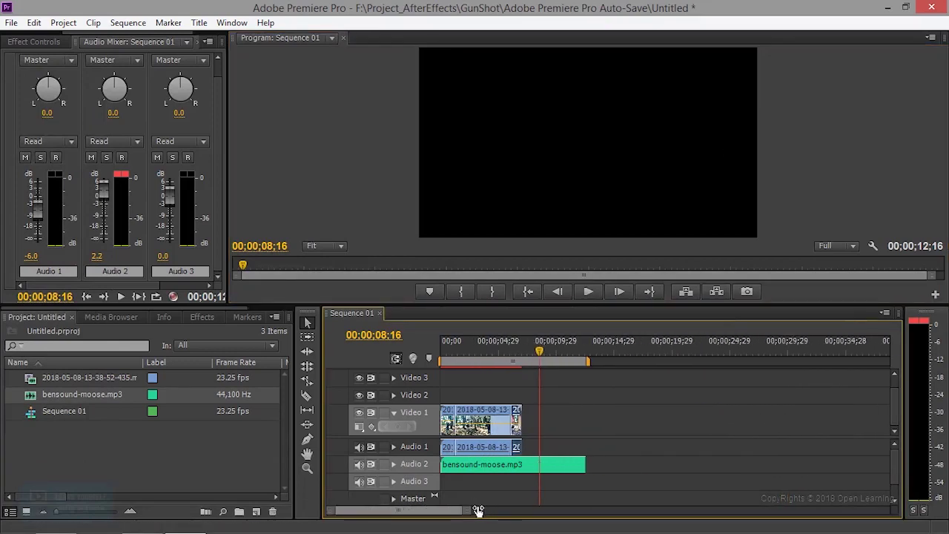
left_click_drag(589, 464, 526, 464)
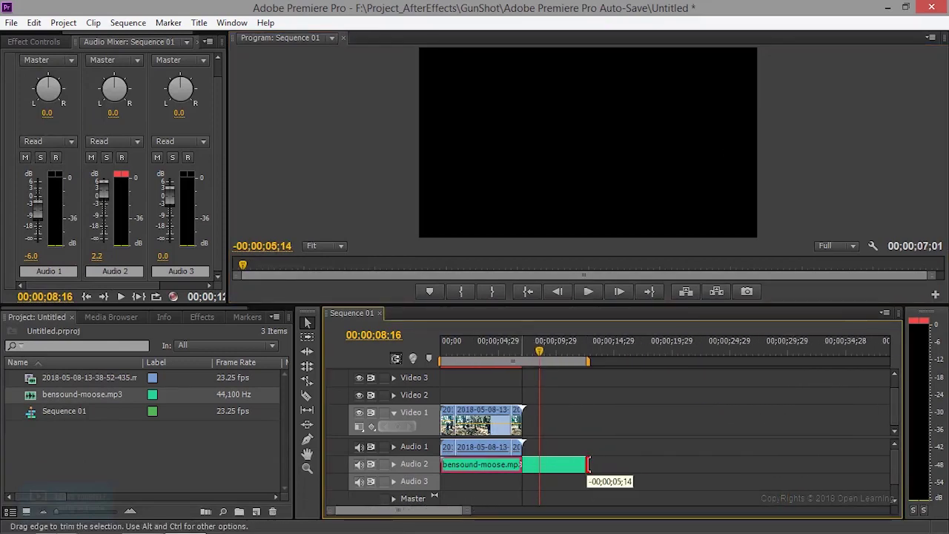
left_click_drag(467, 509, 428, 517)
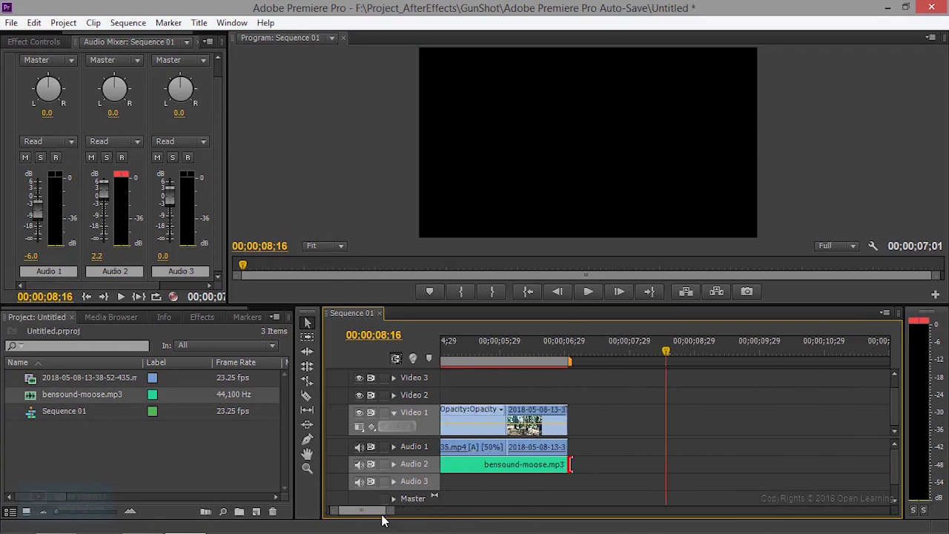
left_click_drag(499, 352, 390, 373)
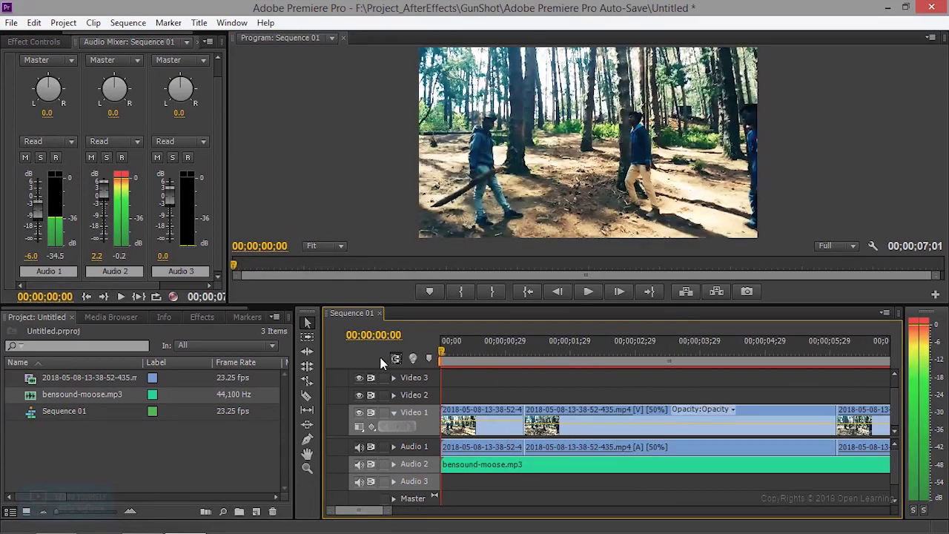
left_click(586, 419)
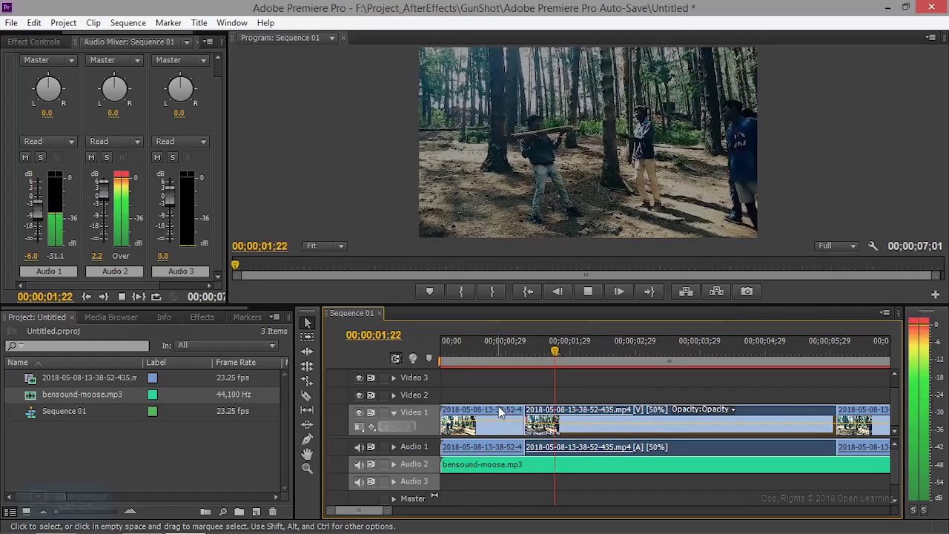
left_click(498, 411)
key("space")
left_click(535, 385)
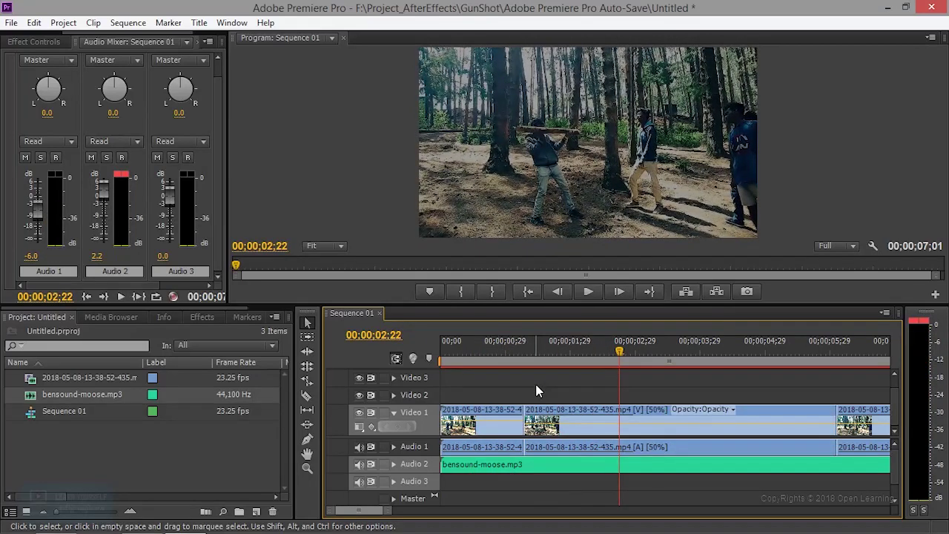
left_click(587, 291)
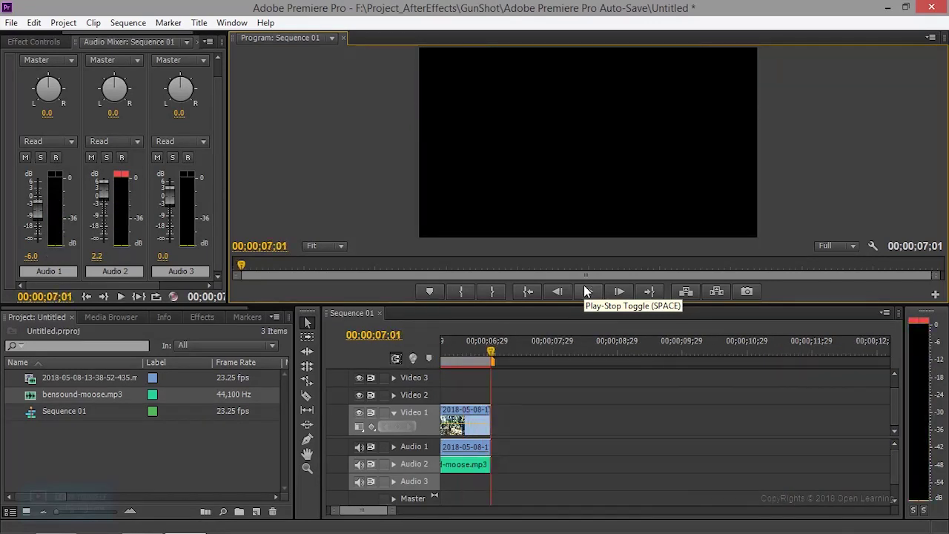
left_click(587, 291)
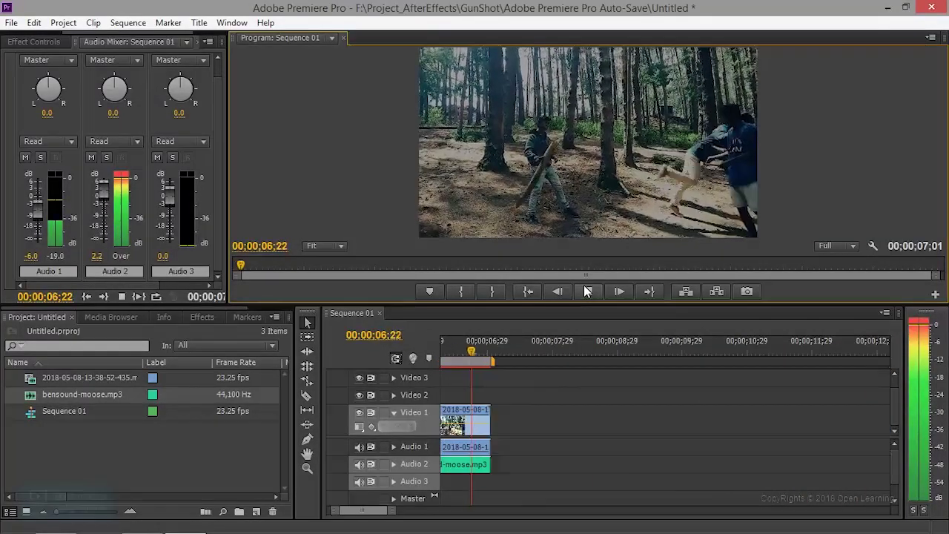
left_click(587, 291)
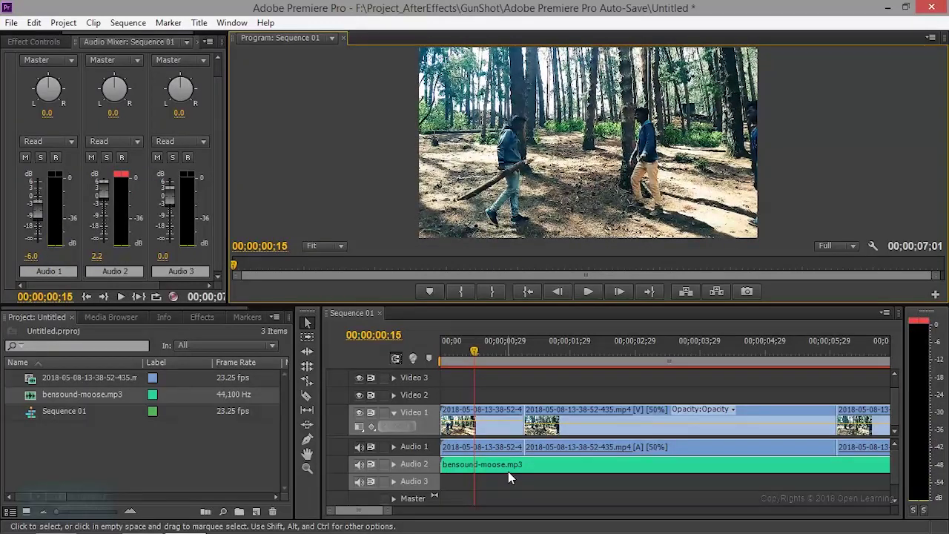
Check the Video 1 clip's Speed/Duration settings and cancel without changes
right_click(591, 419)
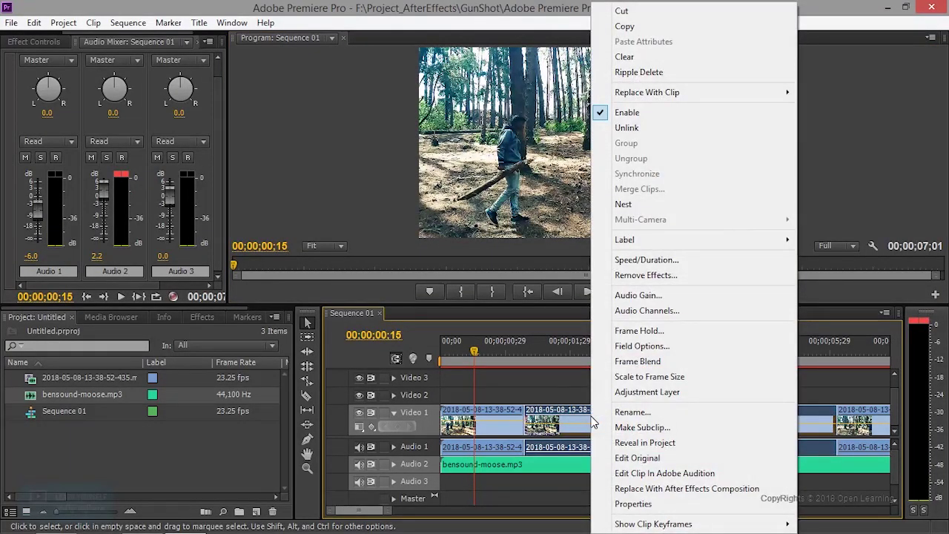
left_click(674, 263)
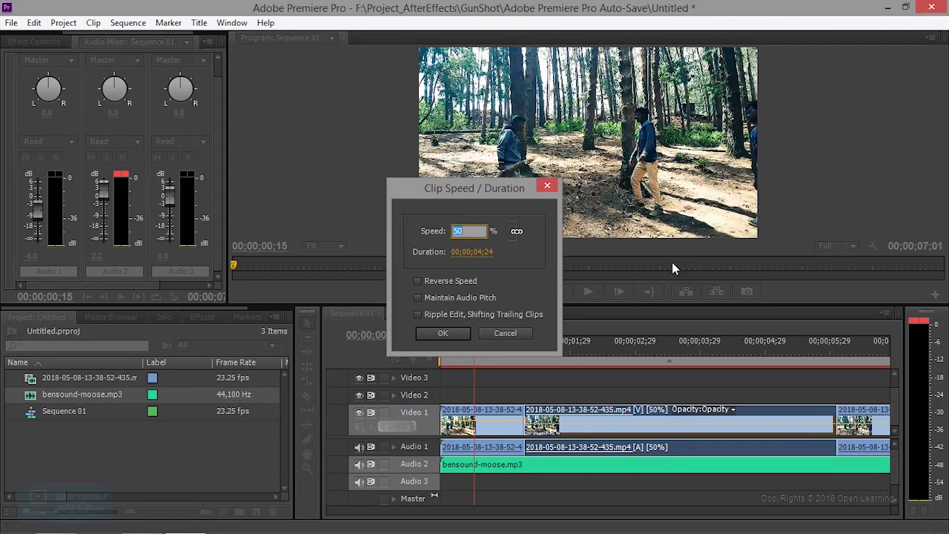
left_click(518, 333)
right_click(603, 418)
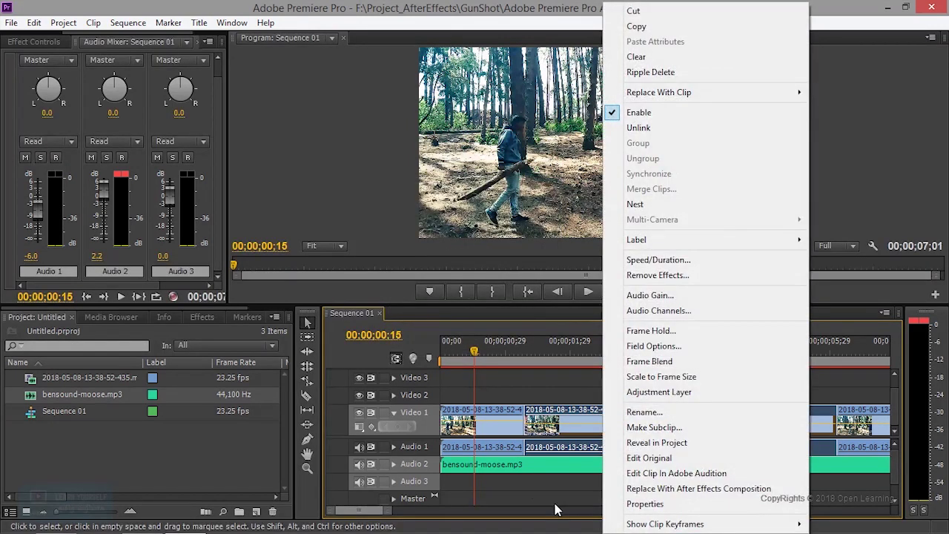
left_click(531, 486)
Select all Video 1 clips and park the playhead at 00;00;08;07
left_click_drag(396, 515, 445, 513)
left_click_drag(519, 381, 558, 415)
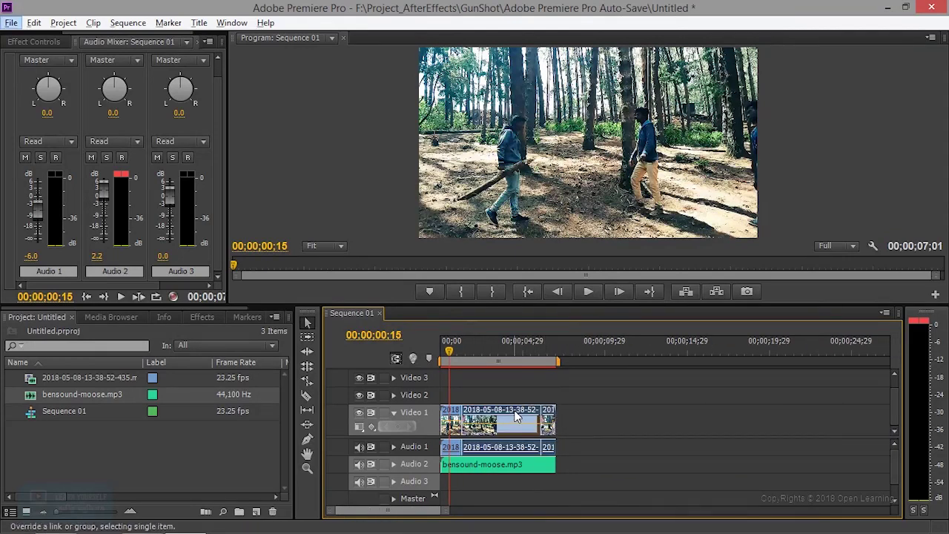
left_click(576, 347)
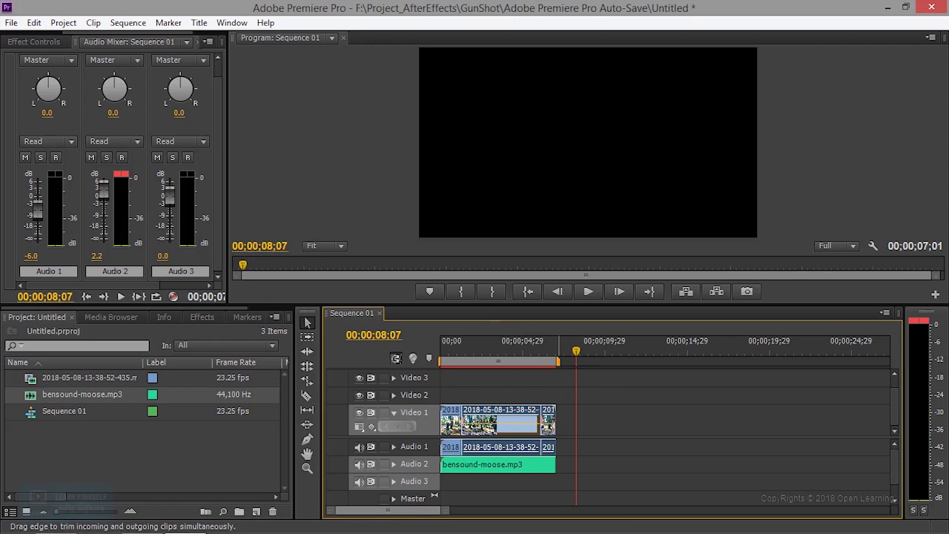
Paste a copy of the 50% forest clips directly after the originals
key("ctrl+v")
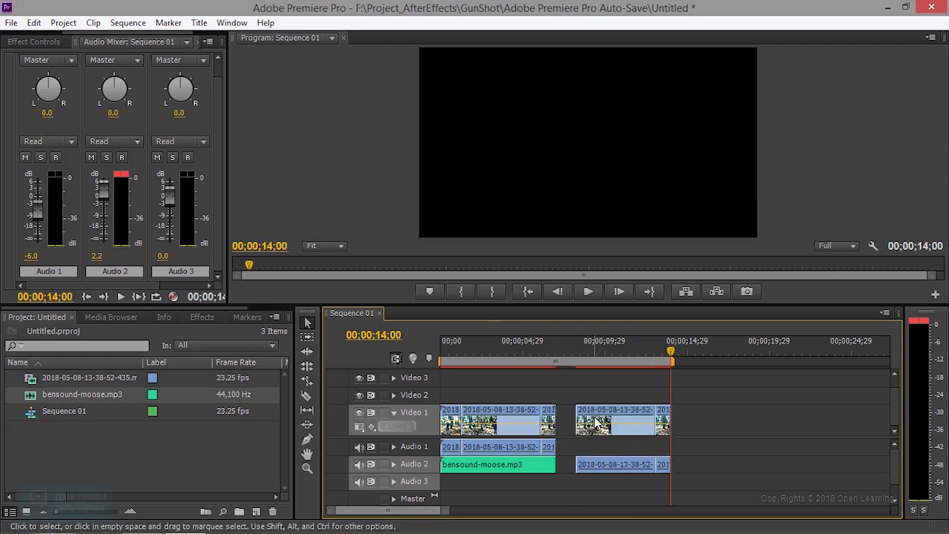
left_click_drag(596, 421, 597, 423)
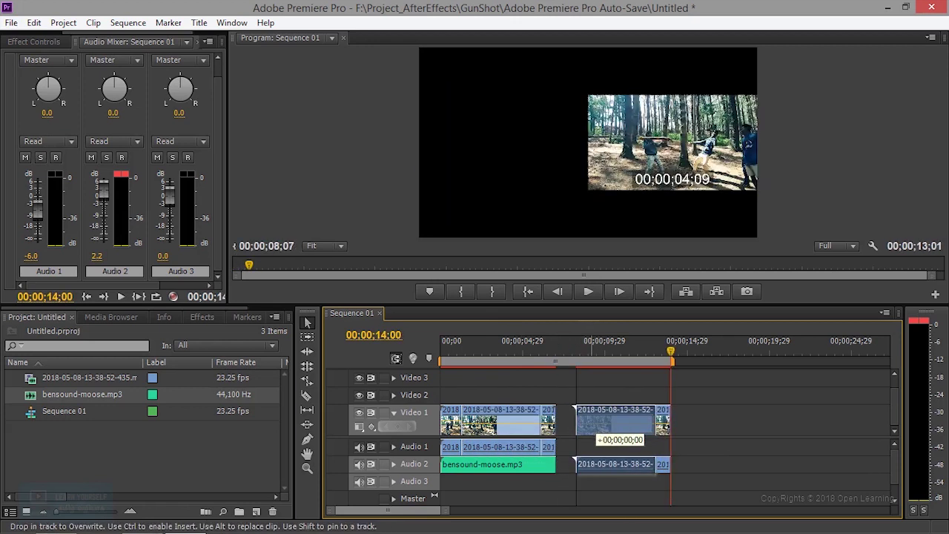
left_click_drag(597, 423, 576, 422)
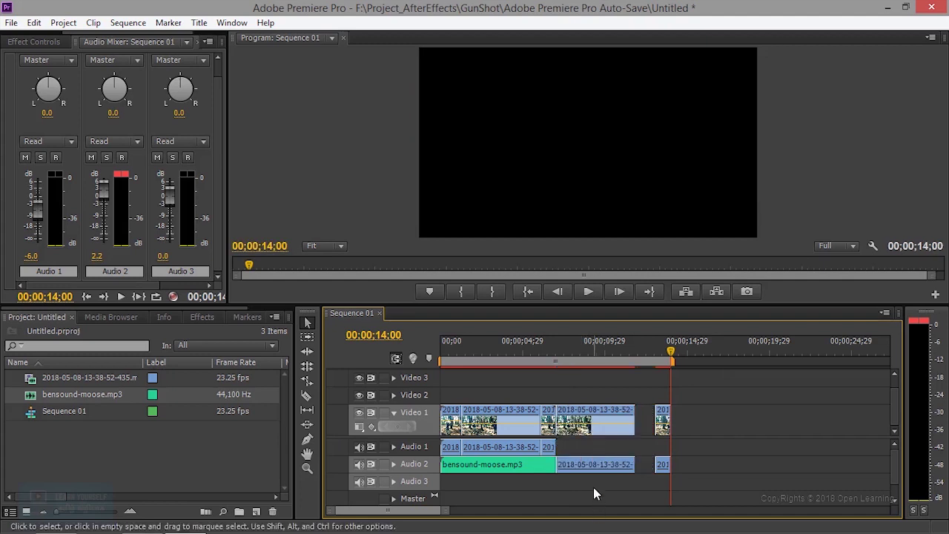
Close the gaps so all clips play continuously, reaching a length of 00;00;12;24
mouse_move(593, 468)
left_mouse_down()
mouse_move(663, 469)
mouse_move(650, 421)
left_mouse_up()
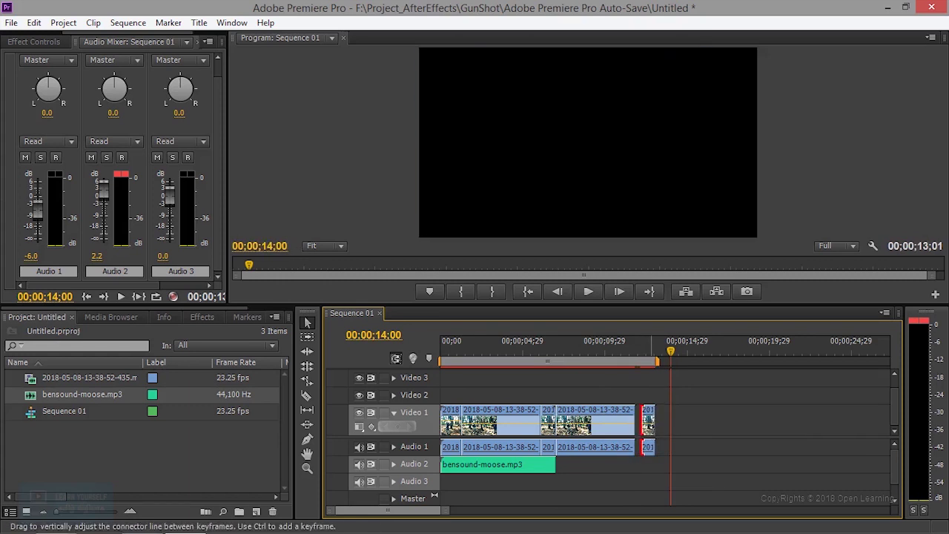
left_click_drag(444, 510, 440, 510)
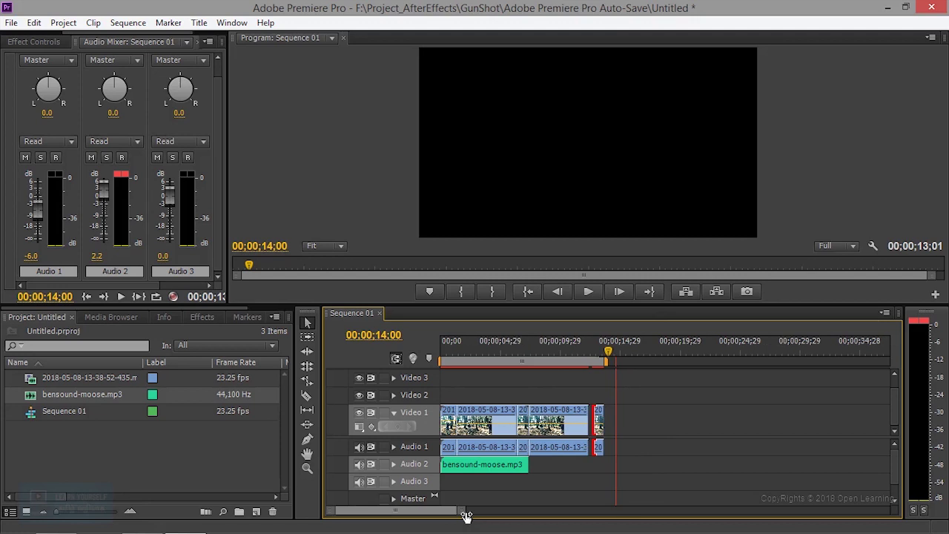
left_click_drag(629, 421, 619, 421)
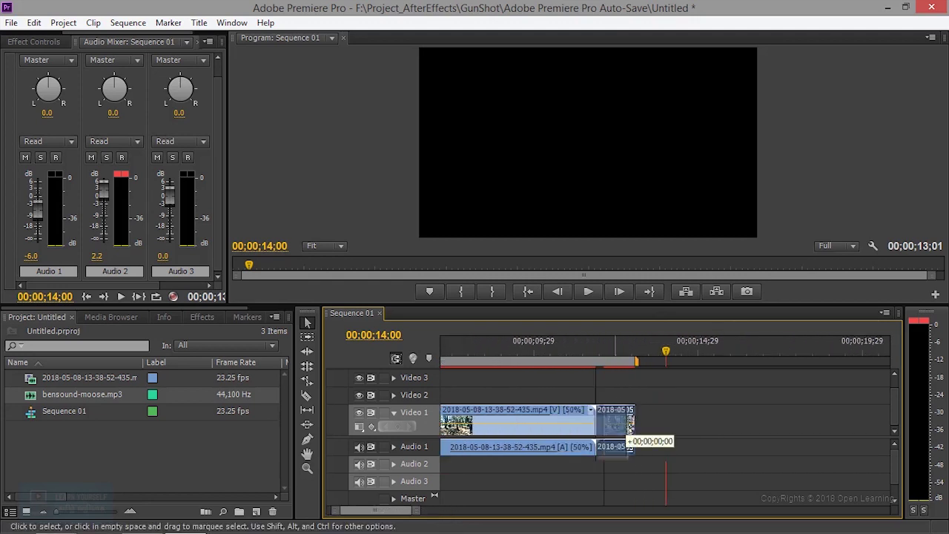
mouse_move(391, 511)
left_mouse_down()
mouse_move(356, 509)
mouse_move(378, 511)
left_mouse_up()
Turn on Reverse Speed for the duplicated clip so it reads -50%
left_click(664, 417)
right_click(665, 417)
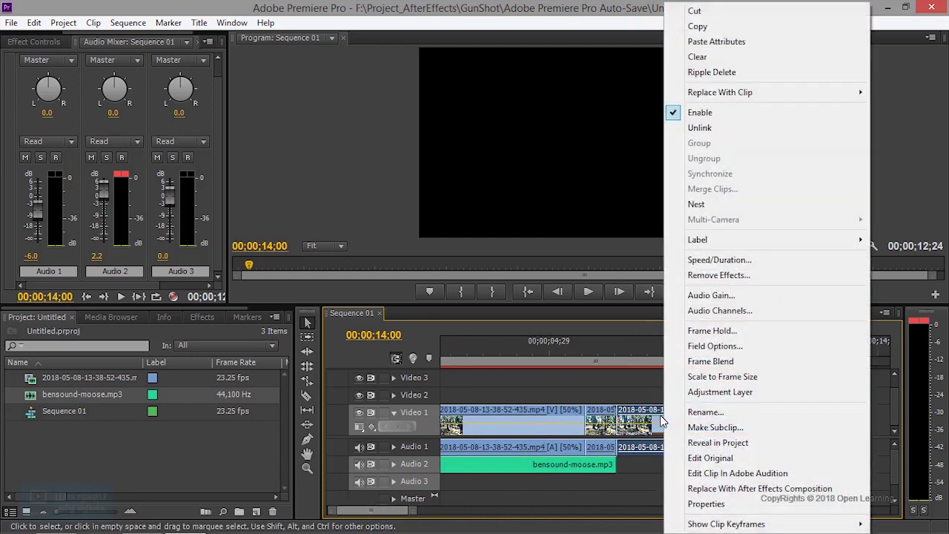
key("Escape")
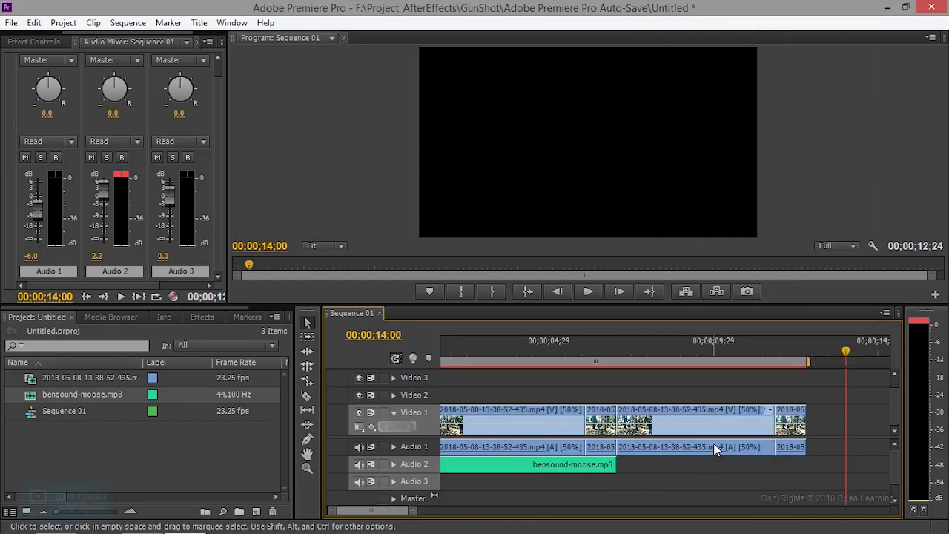
right_click(706, 413)
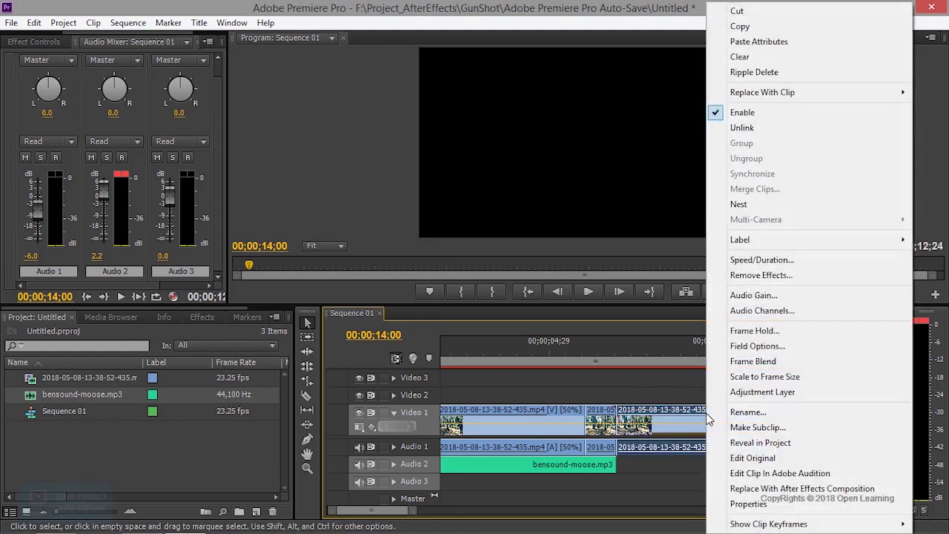
left_click(780, 257)
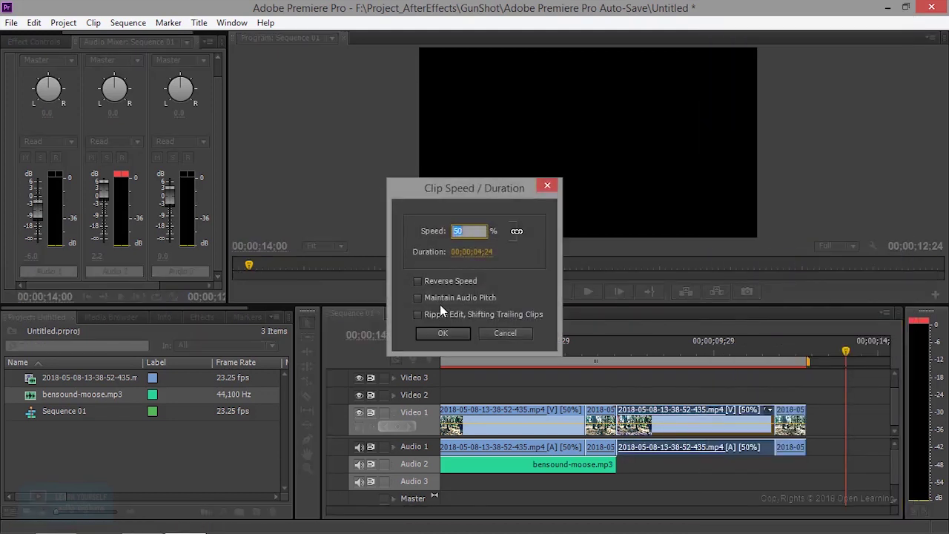
left_click(446, 283)
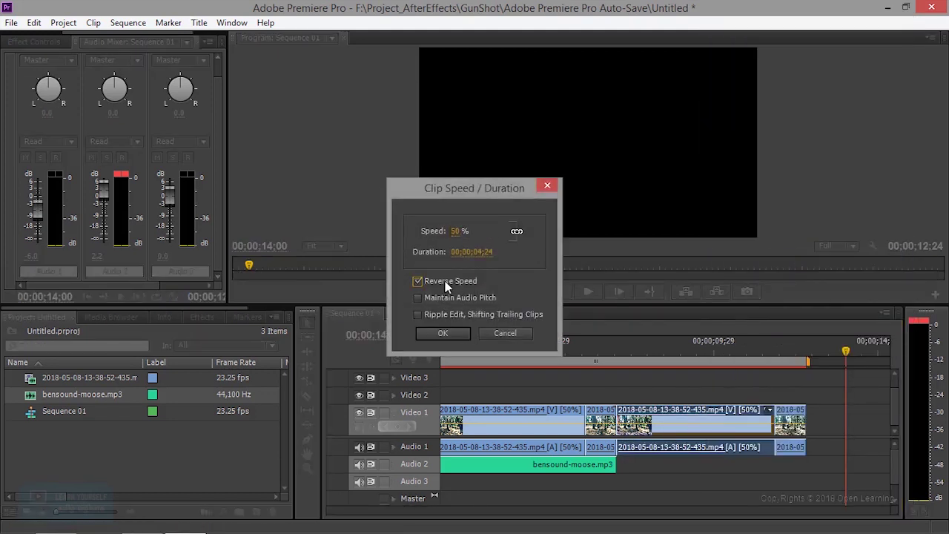
left_click(456, 334)
Play the sequence from 00;00;07;00 to preview the reversed clip
left_click(616, 358)
left_click_drag(615, 361, 615, 358)
left_click(589, 293)
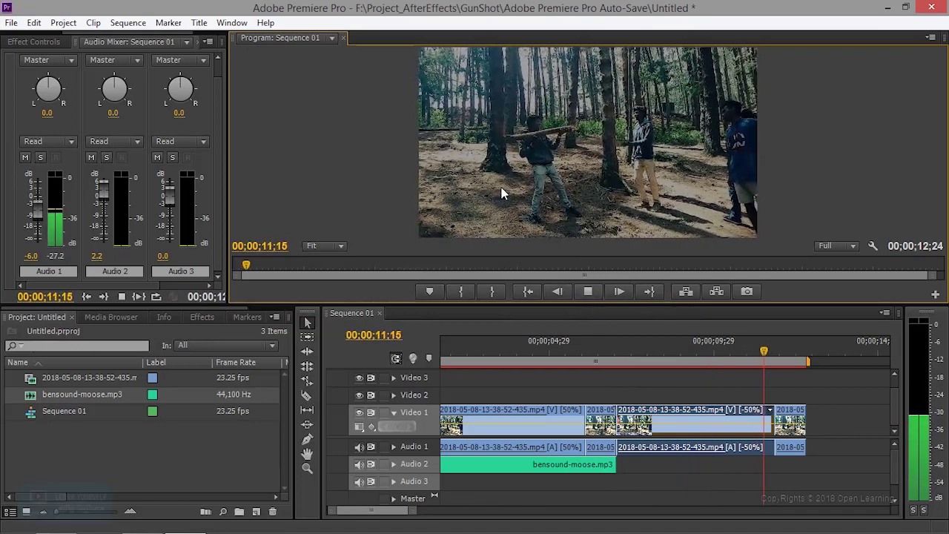
left_click(588, 292)
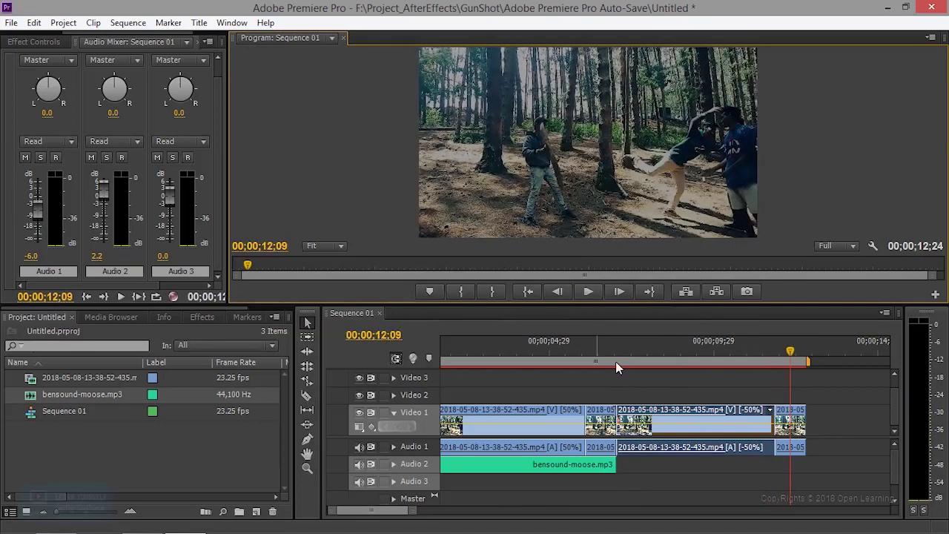
Slide the last Video 1 clip against the others and stretch bensound-moose.mp3 to 00;00;12;24
right_click(797, 427)
left_click(779, 259)
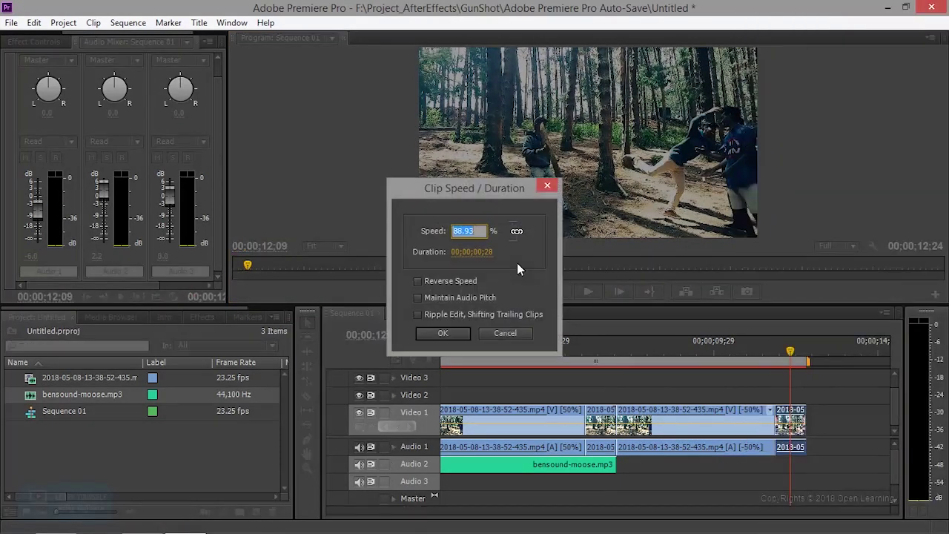
left_click(448, 335)
mouse_move(712, 414)
left_mouse_down()
mouse_move(710, 427)
mouse_move(828, 422)
left_mouse_up()
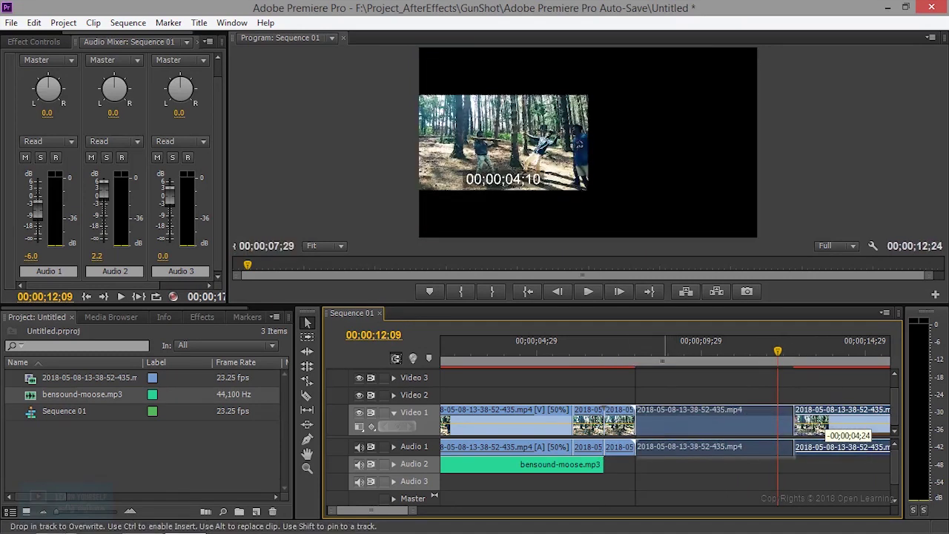
left_click_drag(828, 420, 671, 421)
left_click_drag(602, 464, 796, 464)
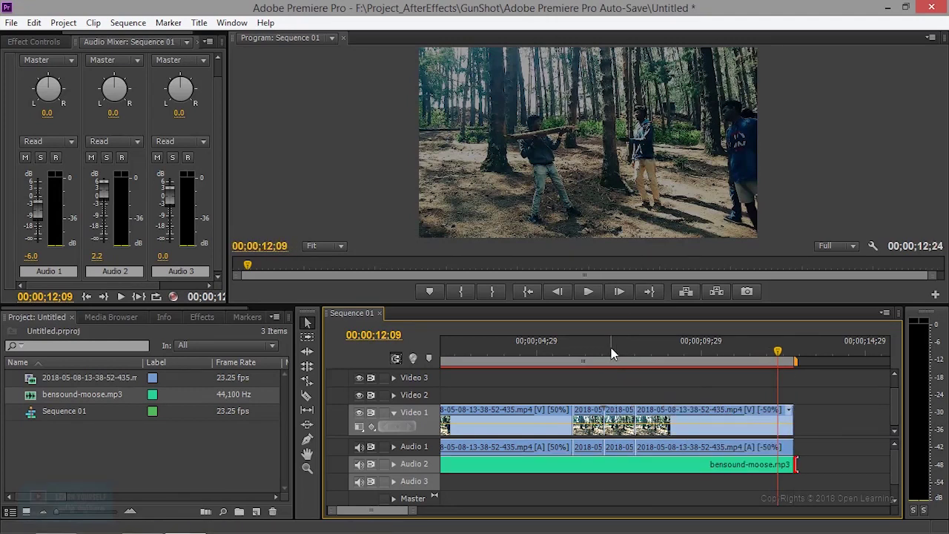
left_click_drag(612, 354, 213, 354)
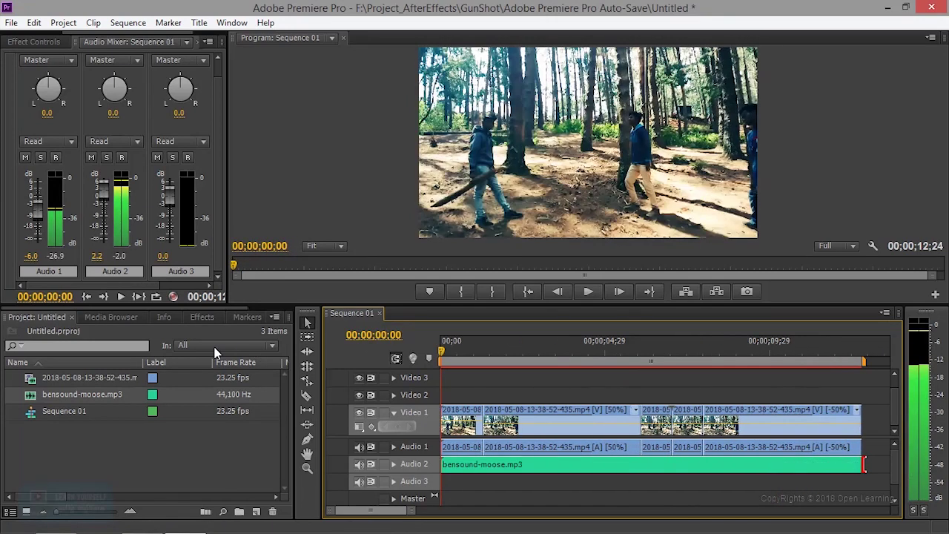
left_click(588, 292)
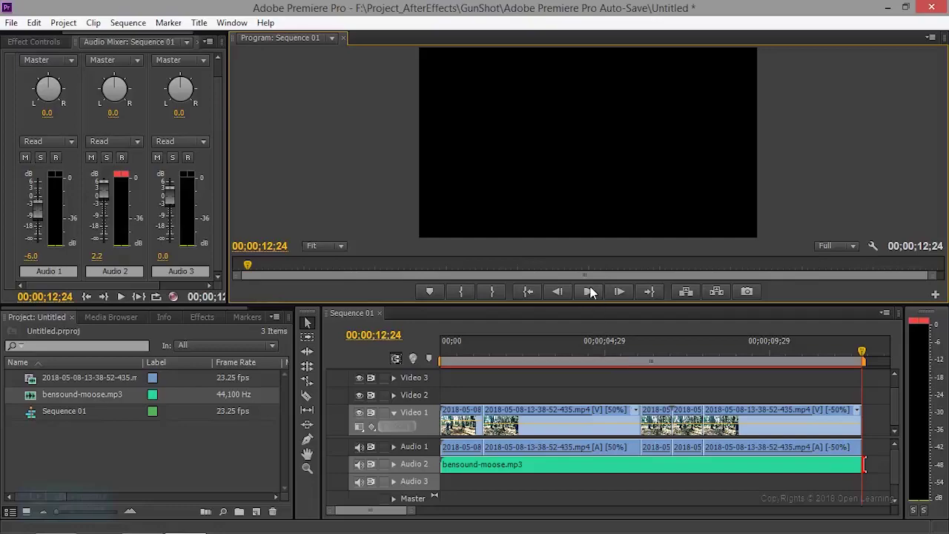
key("grave")
key("space")
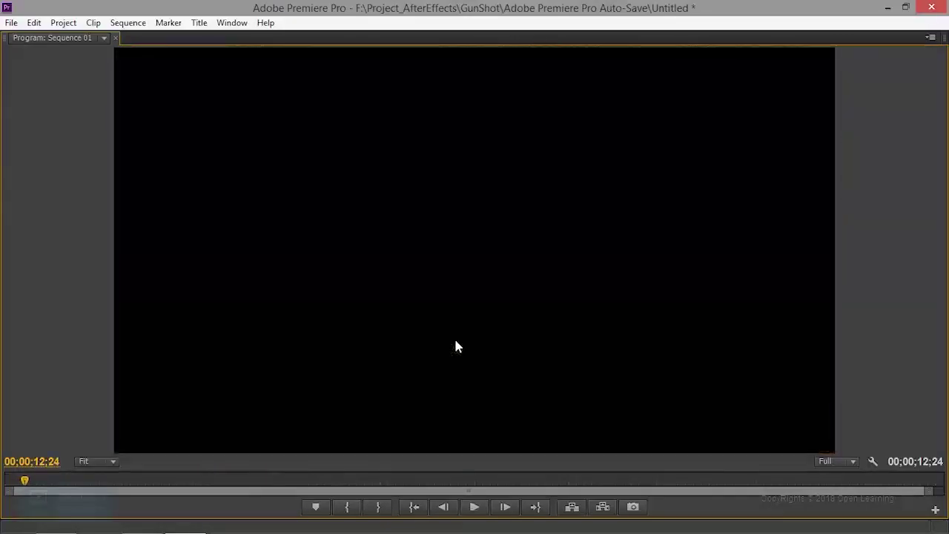
key("space")
key("grave")
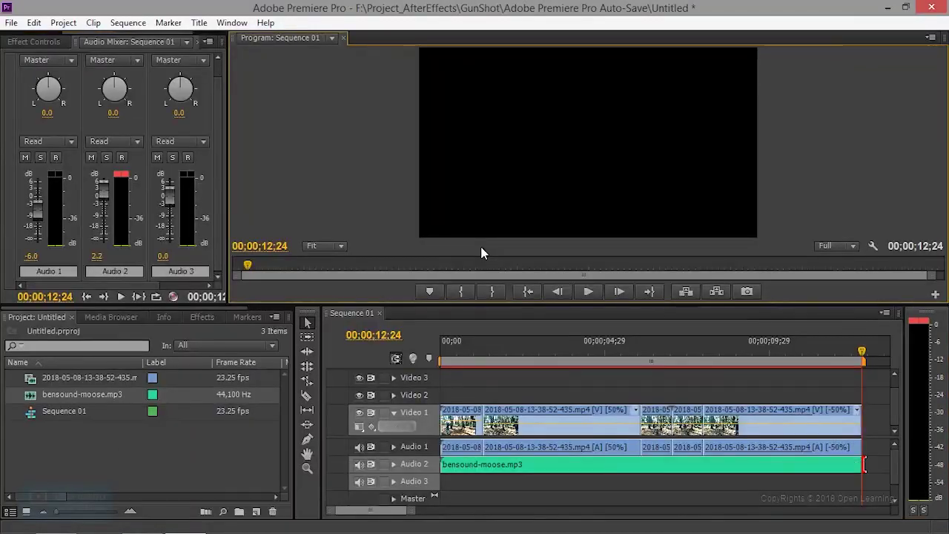